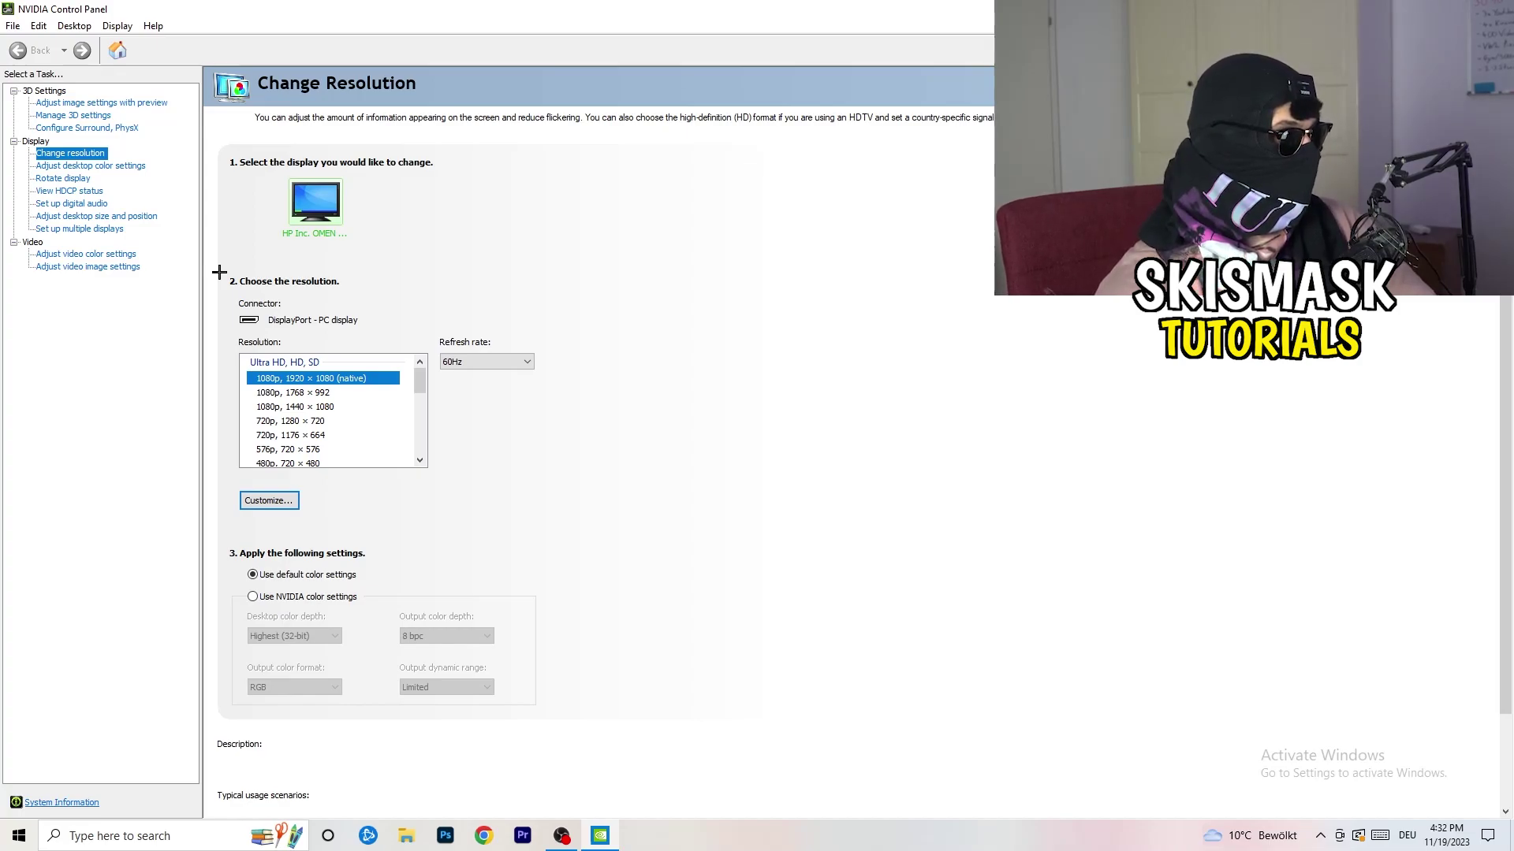
Start a custom resolution for the selected display and set its horizontal pixels to 1440
{"action": "left_click", "coordinate": [287, 500]}
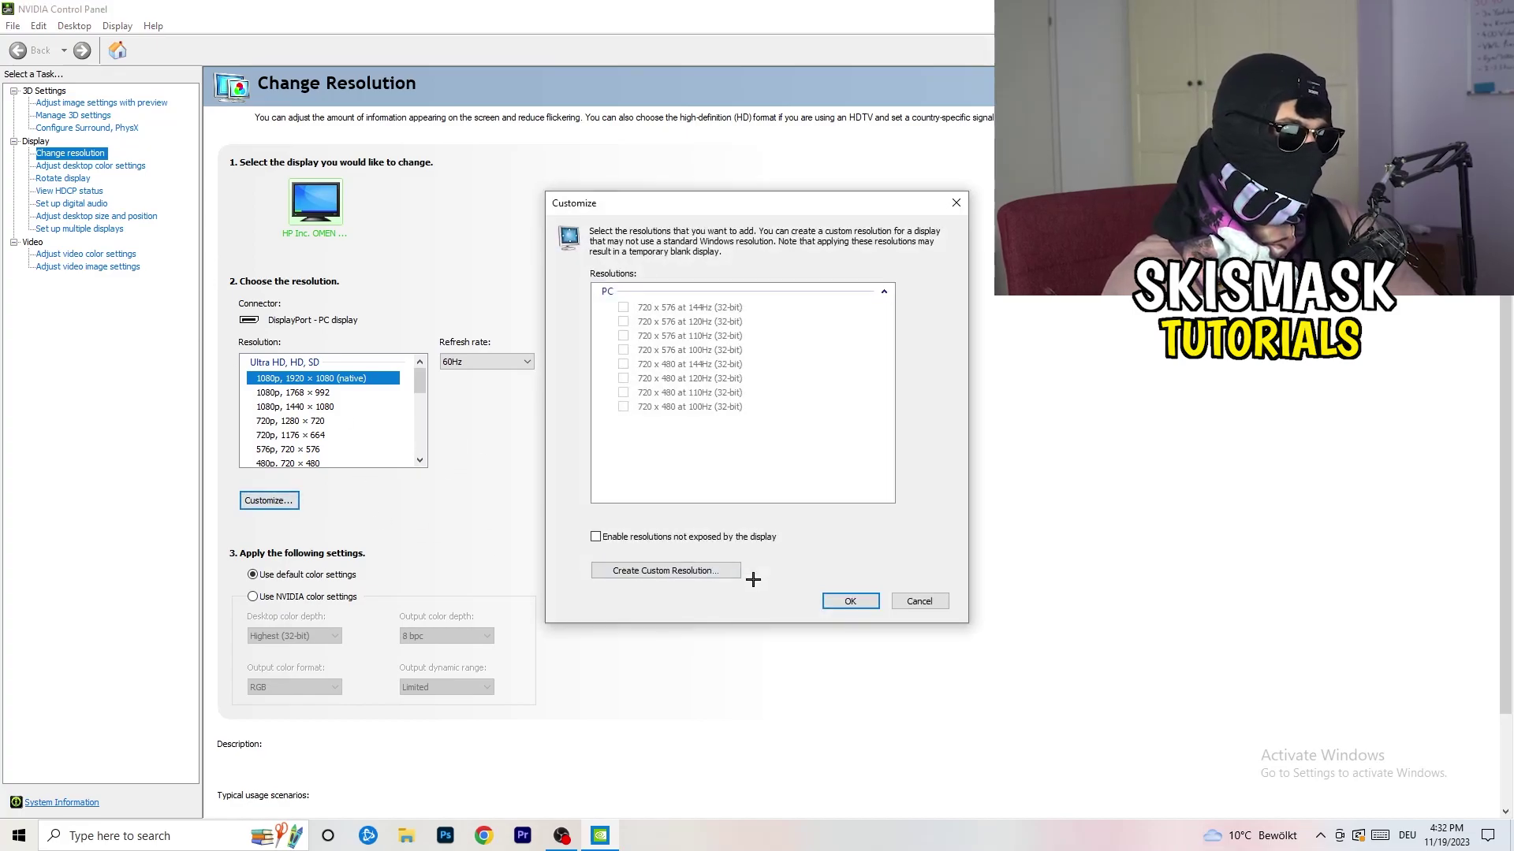
{"action": "left_click", "coordinate": [689, 570]}
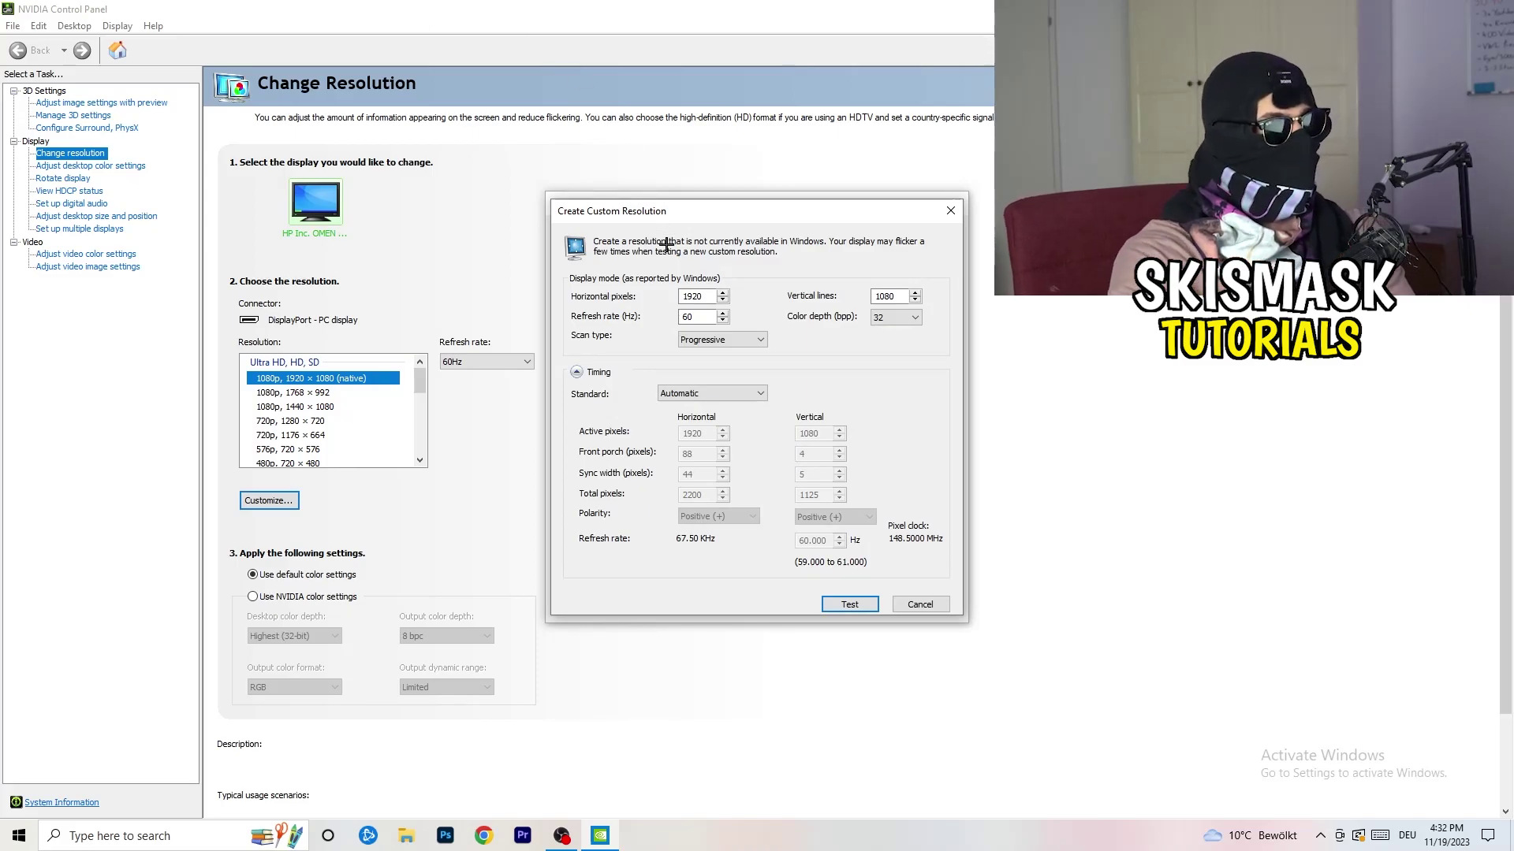
{"action": "left_click_drag", "start_coordinate": [707, 297], "coordinate": [670, 296]}
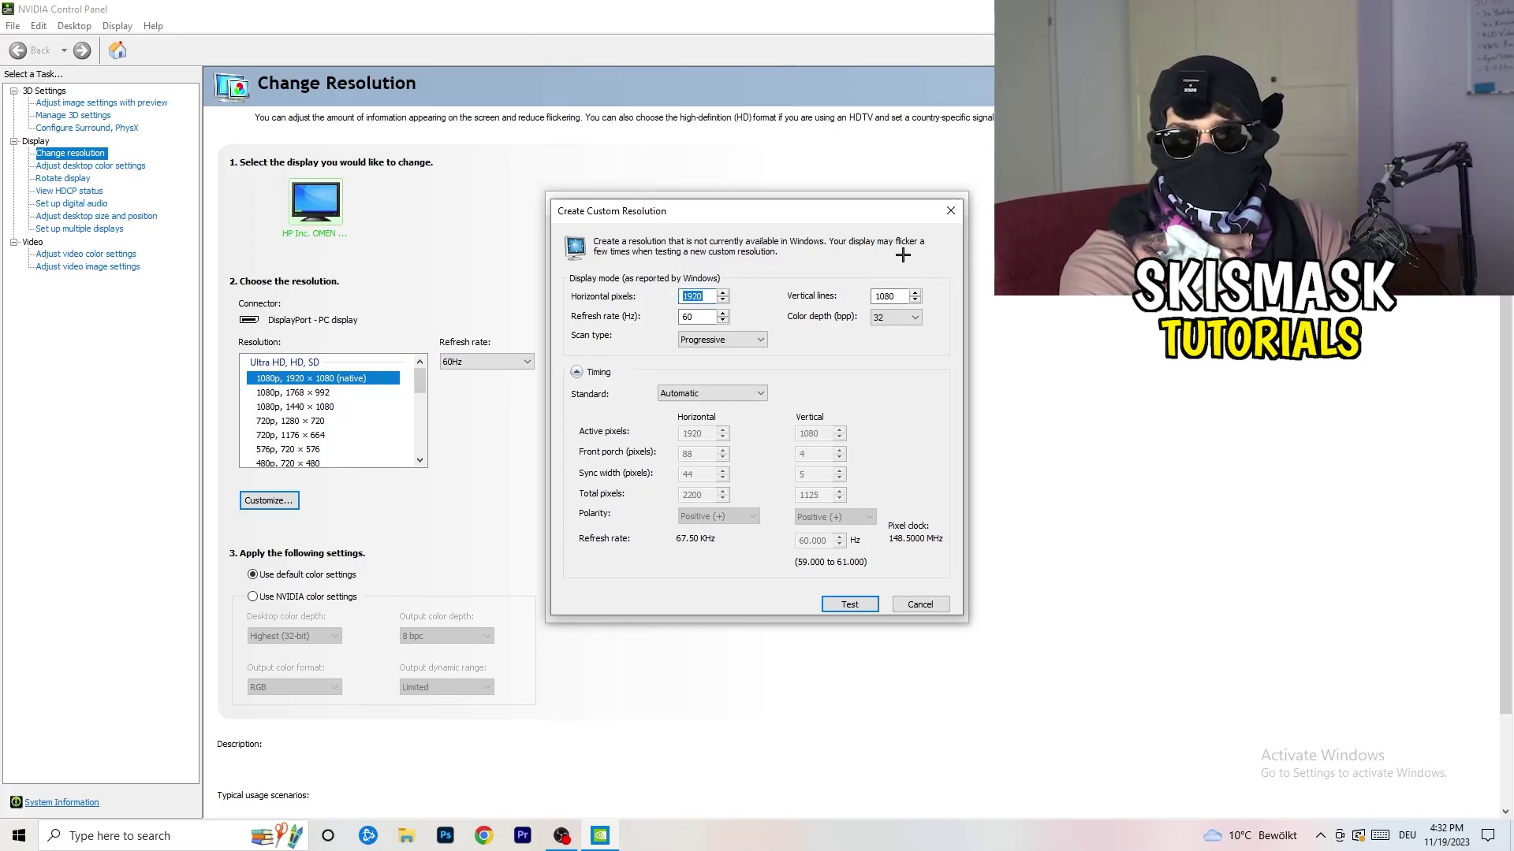
{"action": "type", "text": "1140"}
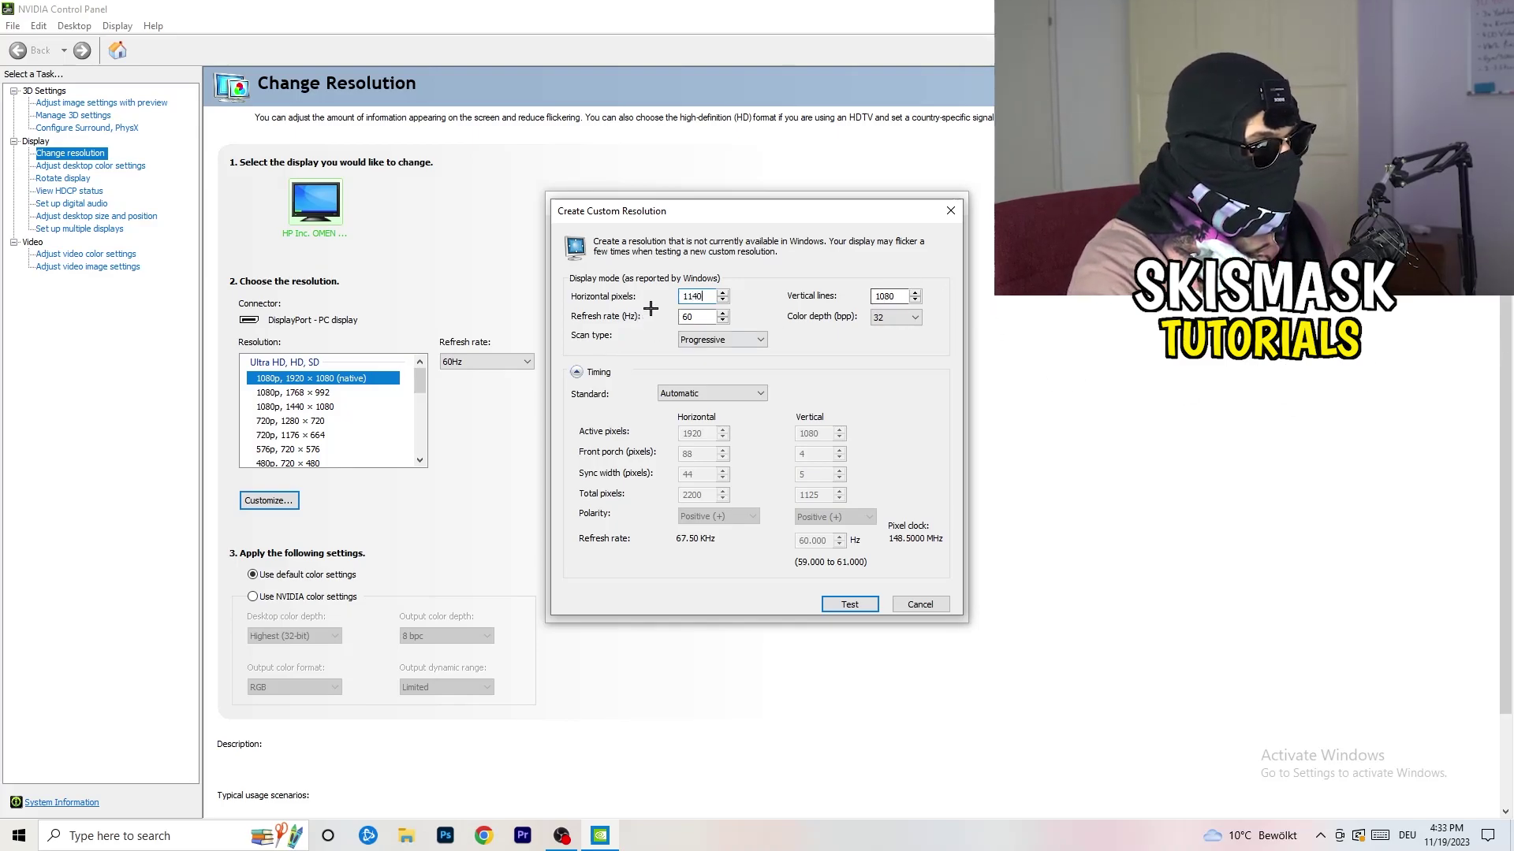
{"action": "key", "text": "BackSpace"}
{"action": "key", "text": "BackSpace"}
{"action": "key", "text": "BackSpace"}
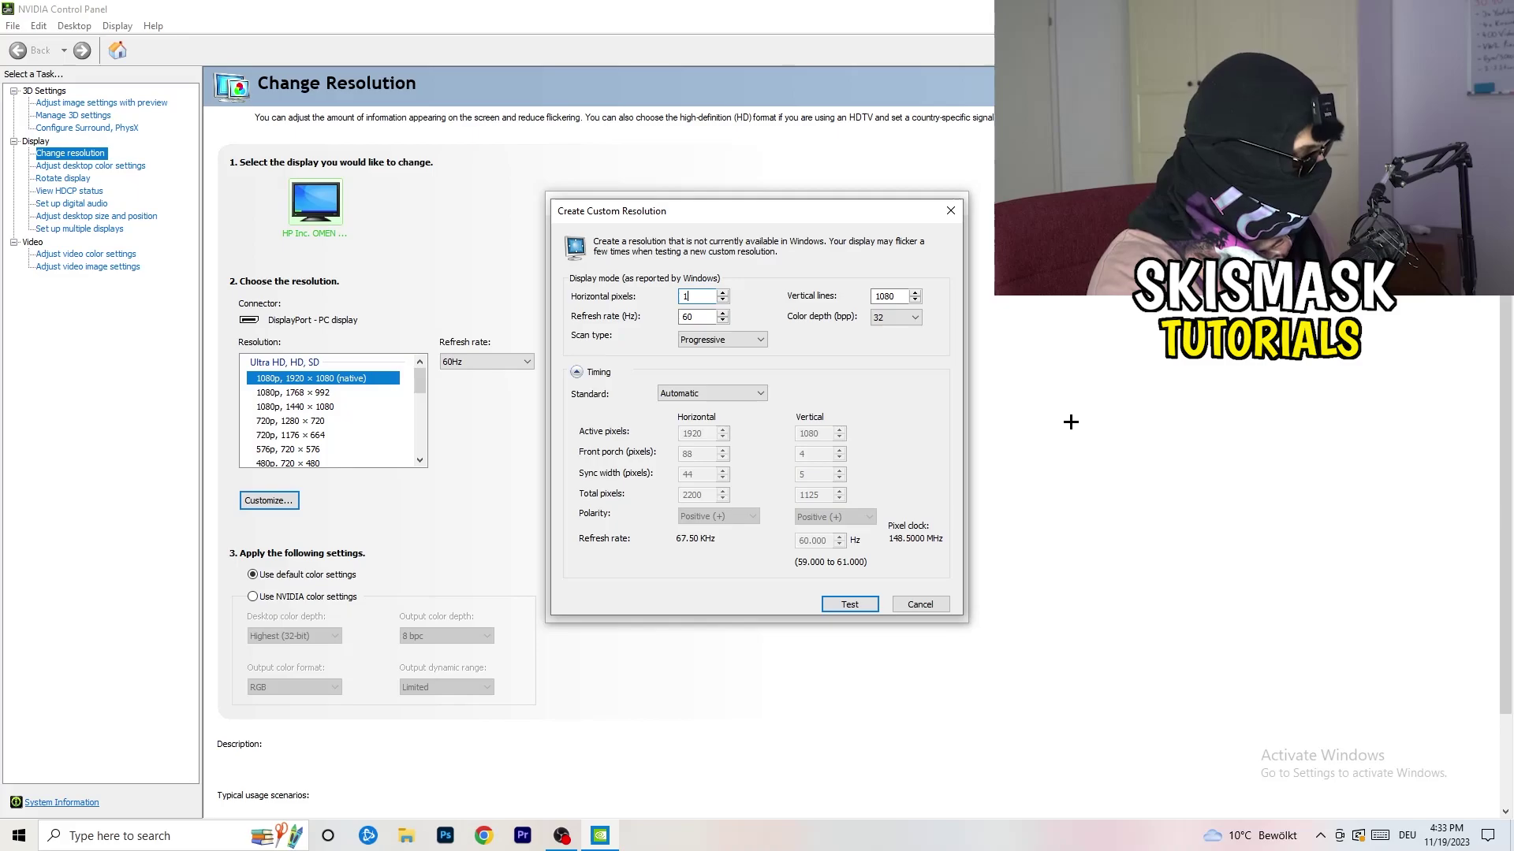
{"action": "type", "text": "440"}
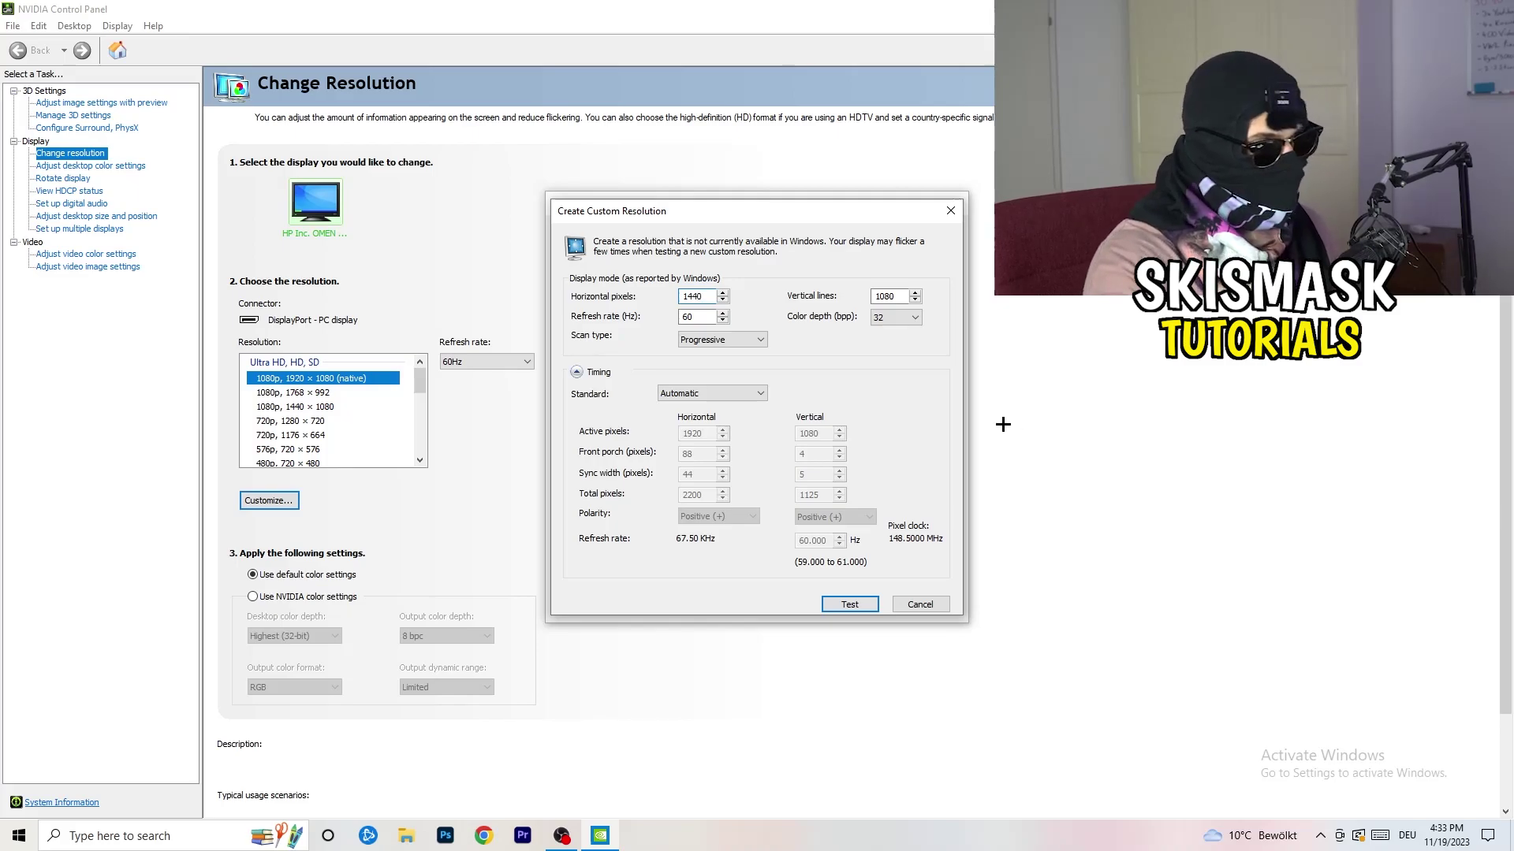
Set the custom resolution's vertical lines to 1040
{"action": "left_click", "coordinate": [898, 297]}
{"action": "key", "text": "BackSpace"}
{"action": "key", "text": "BackSpace"}
{"action": "type", "text": "4"}
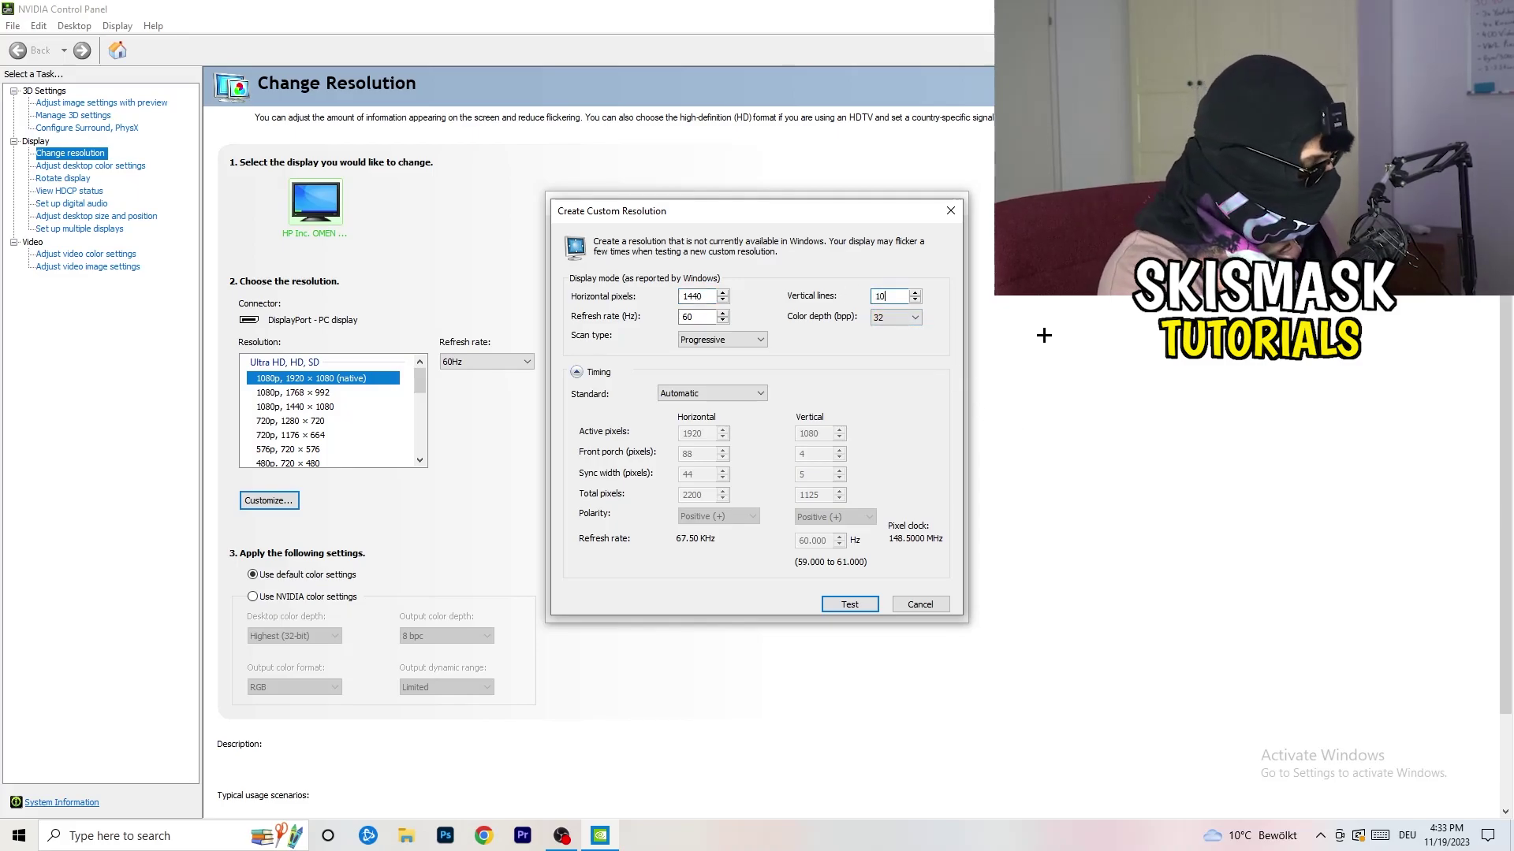
{"action": "type", "text": "0"}
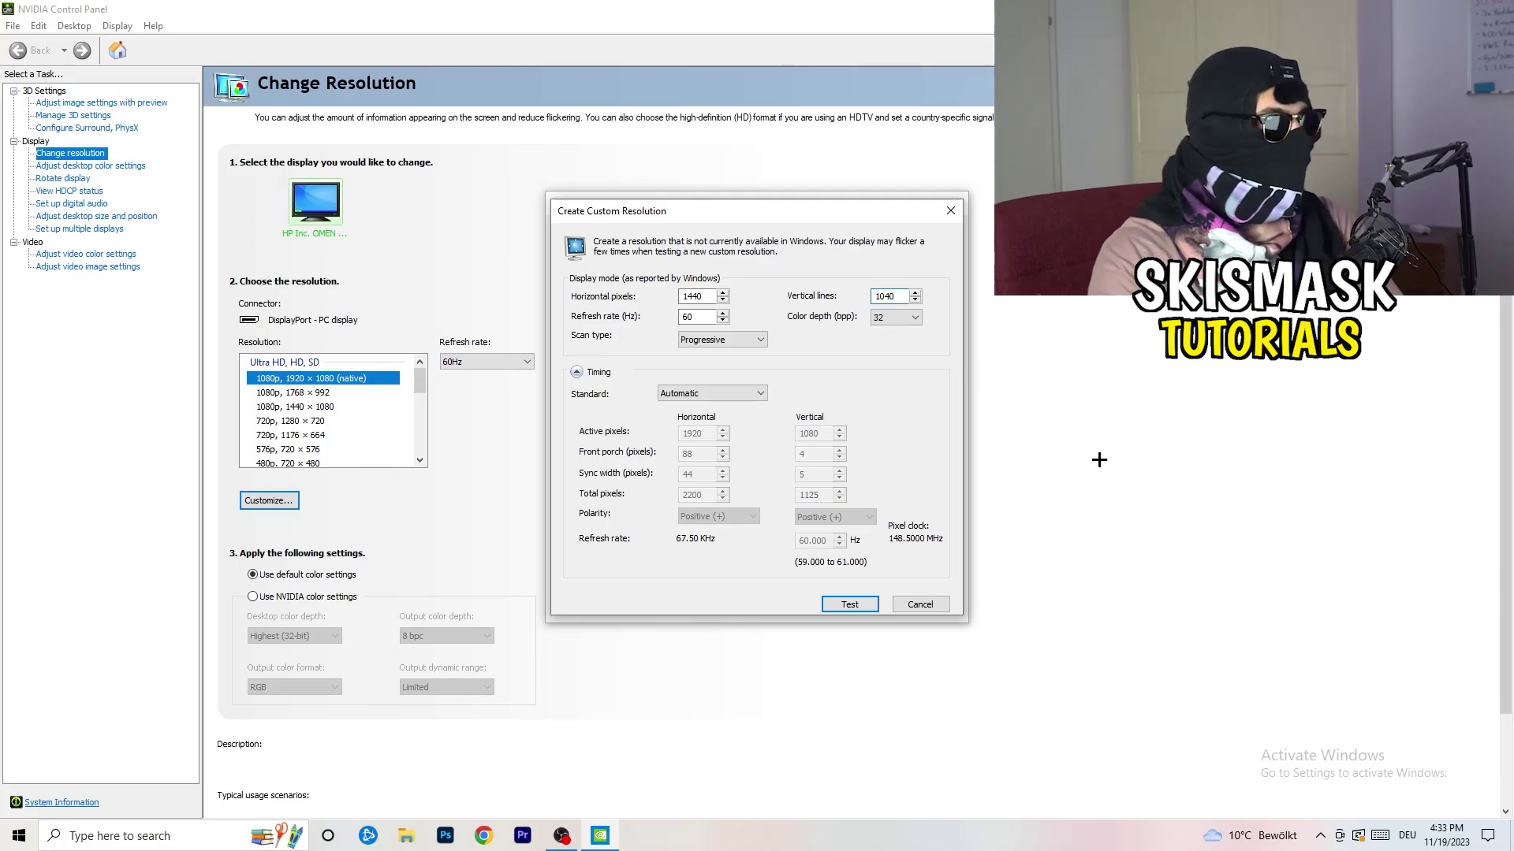
Keep the scan type as Progressive and set the custom resolution's timing standard to CVT reduced blank
{"action": "left_click", "coordinate": [749, 340]}
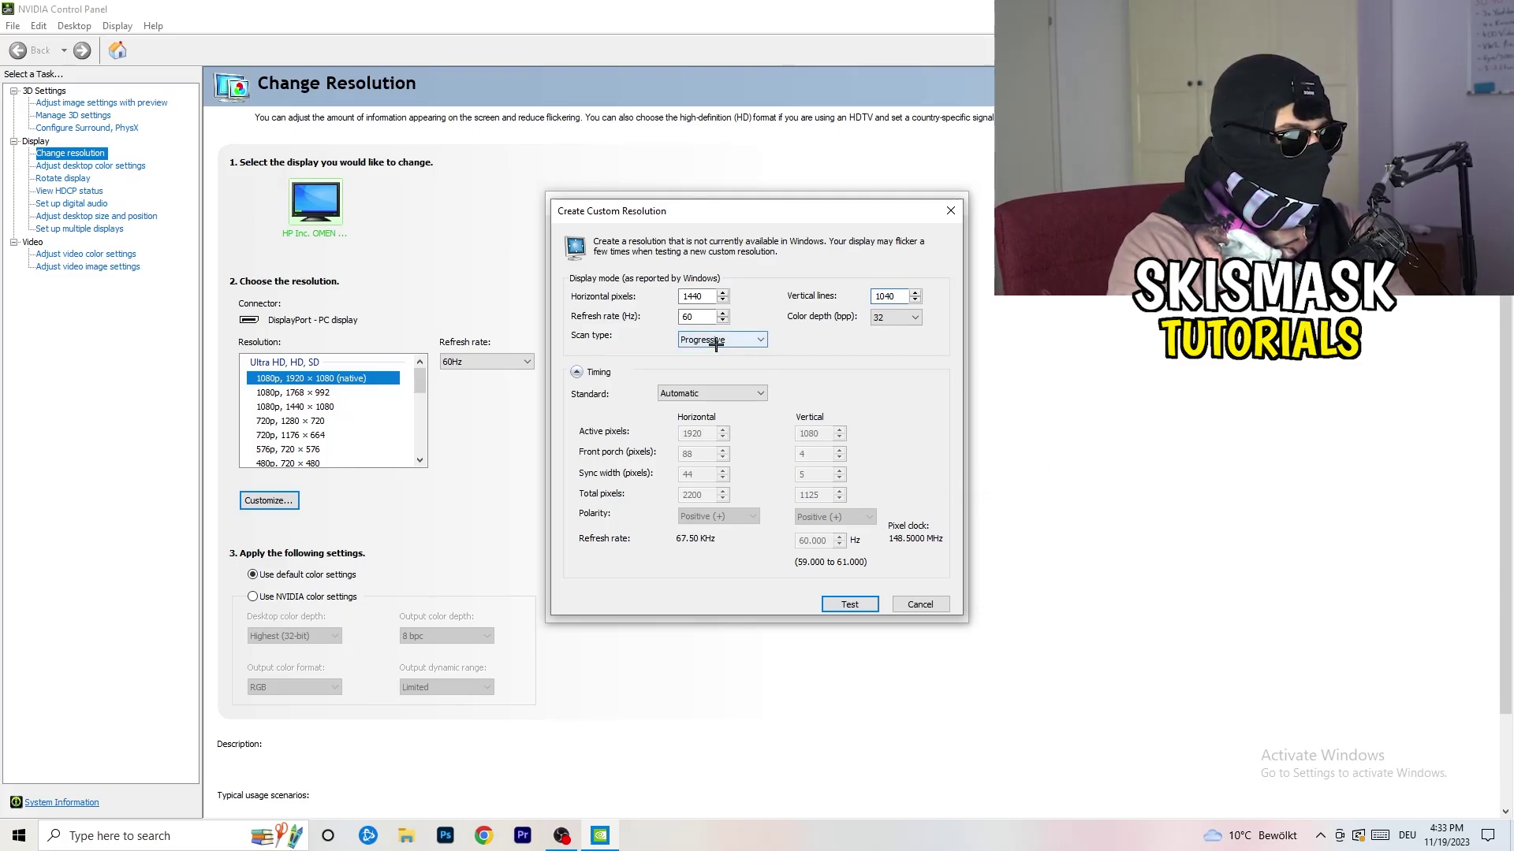
{"action": "left_click", "coordinate": [822, 337]}
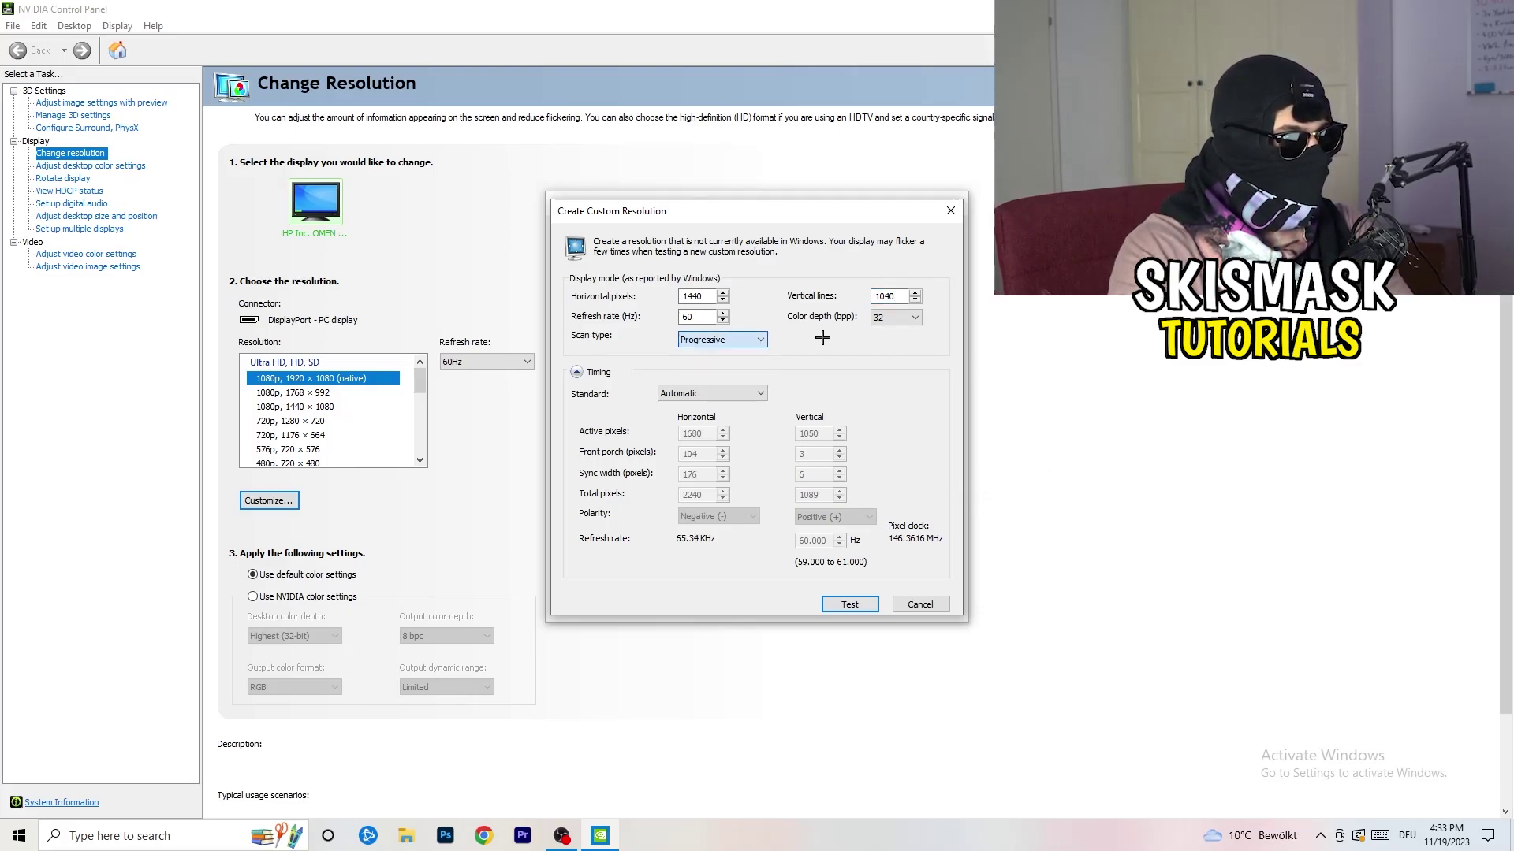
{"action": "left_click", "coordinate": [731, 393]}
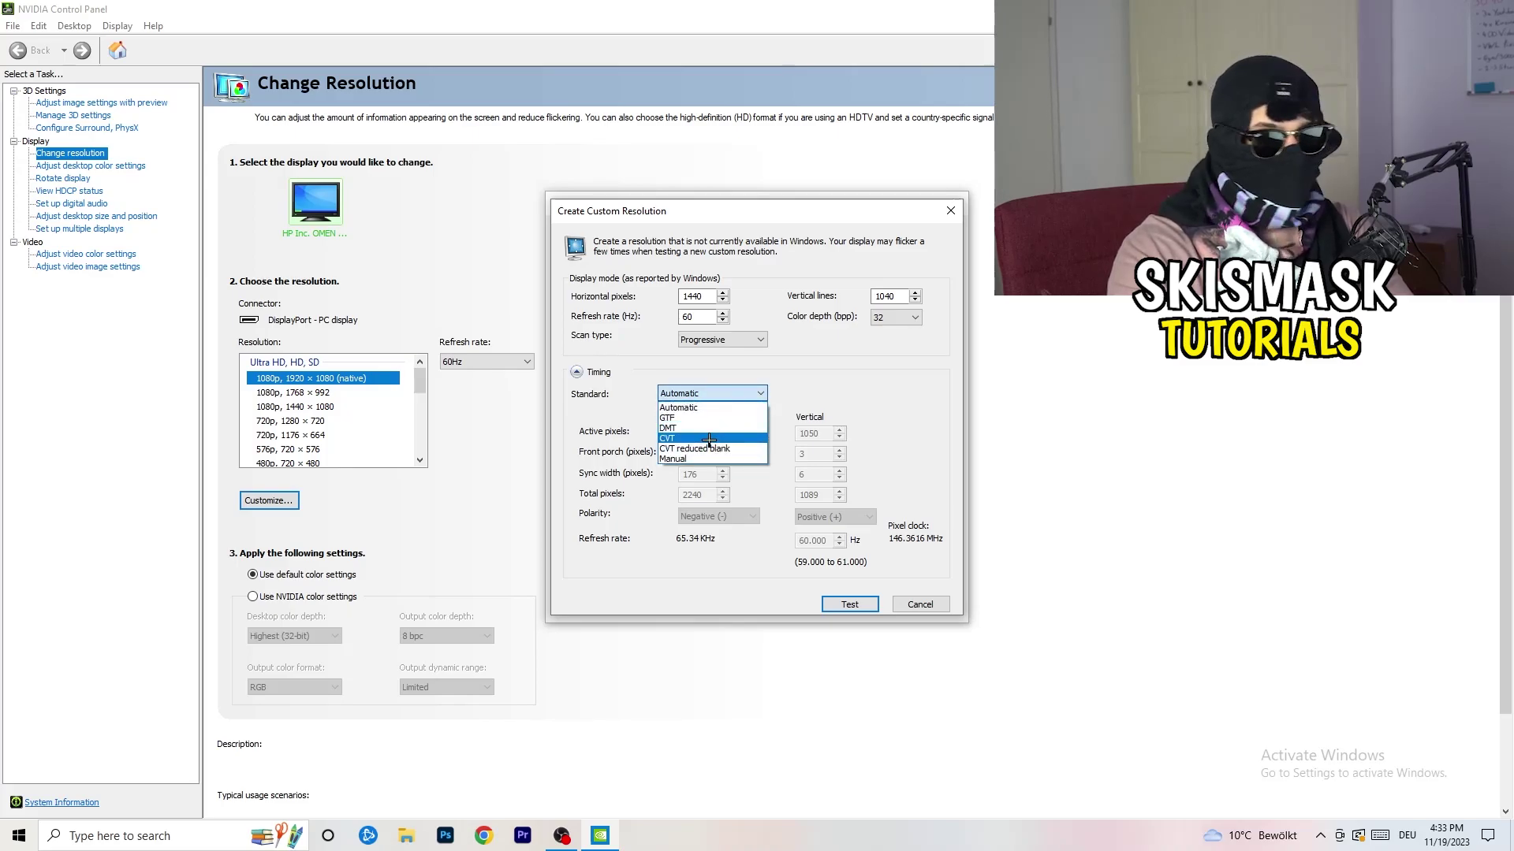
{"action": "left_click", "coordinate": [831, 403]}
{"action": "left_click", "coordinate": [753, 393]}
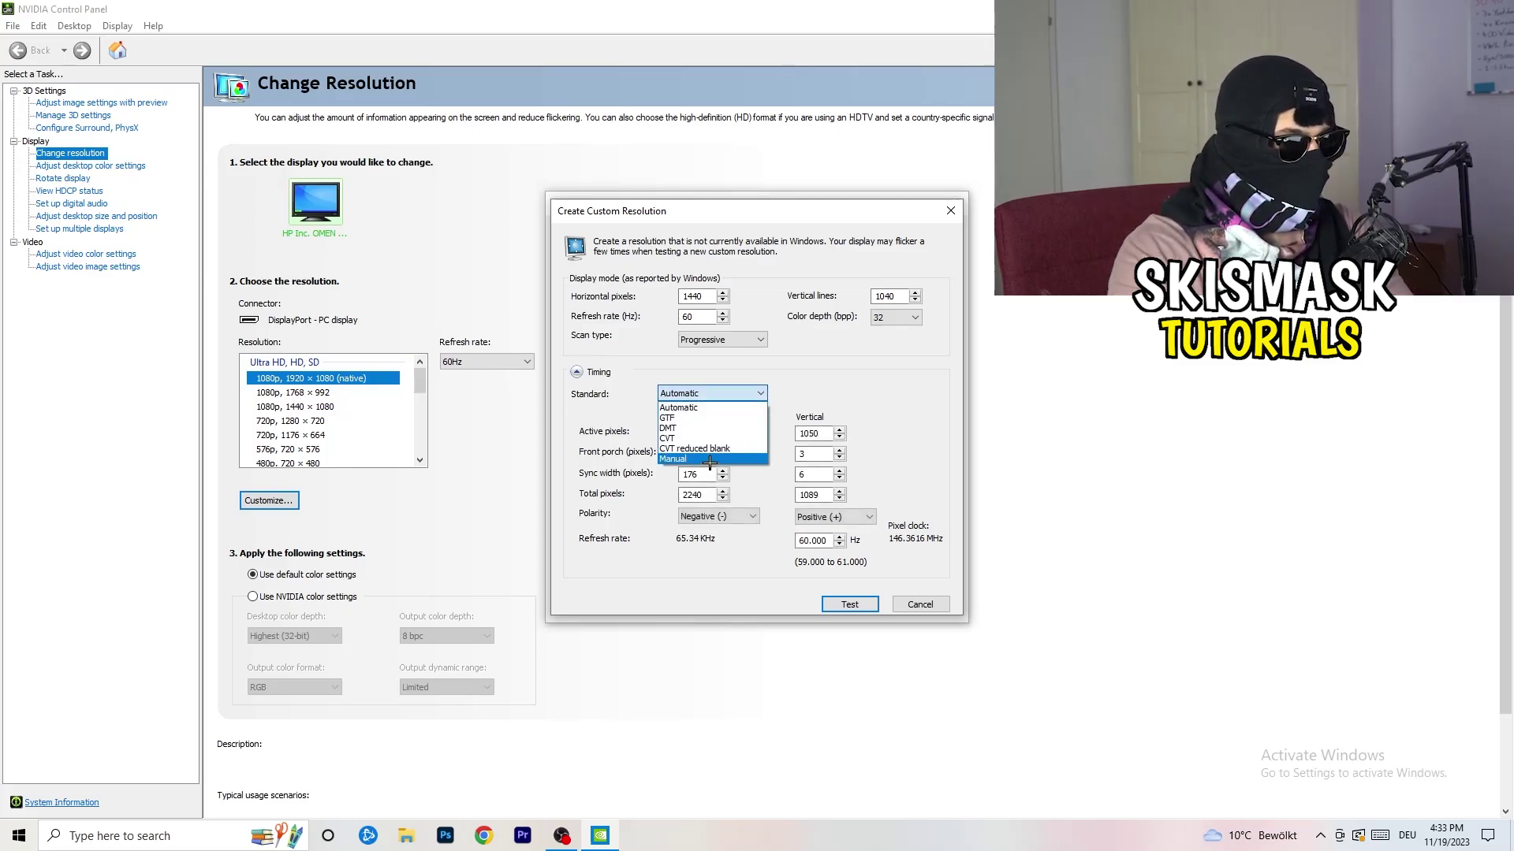
{"action": "left_click", "coordinate": [888, 429]}
{"action": "left_click", "coordinate": [710, 394]}
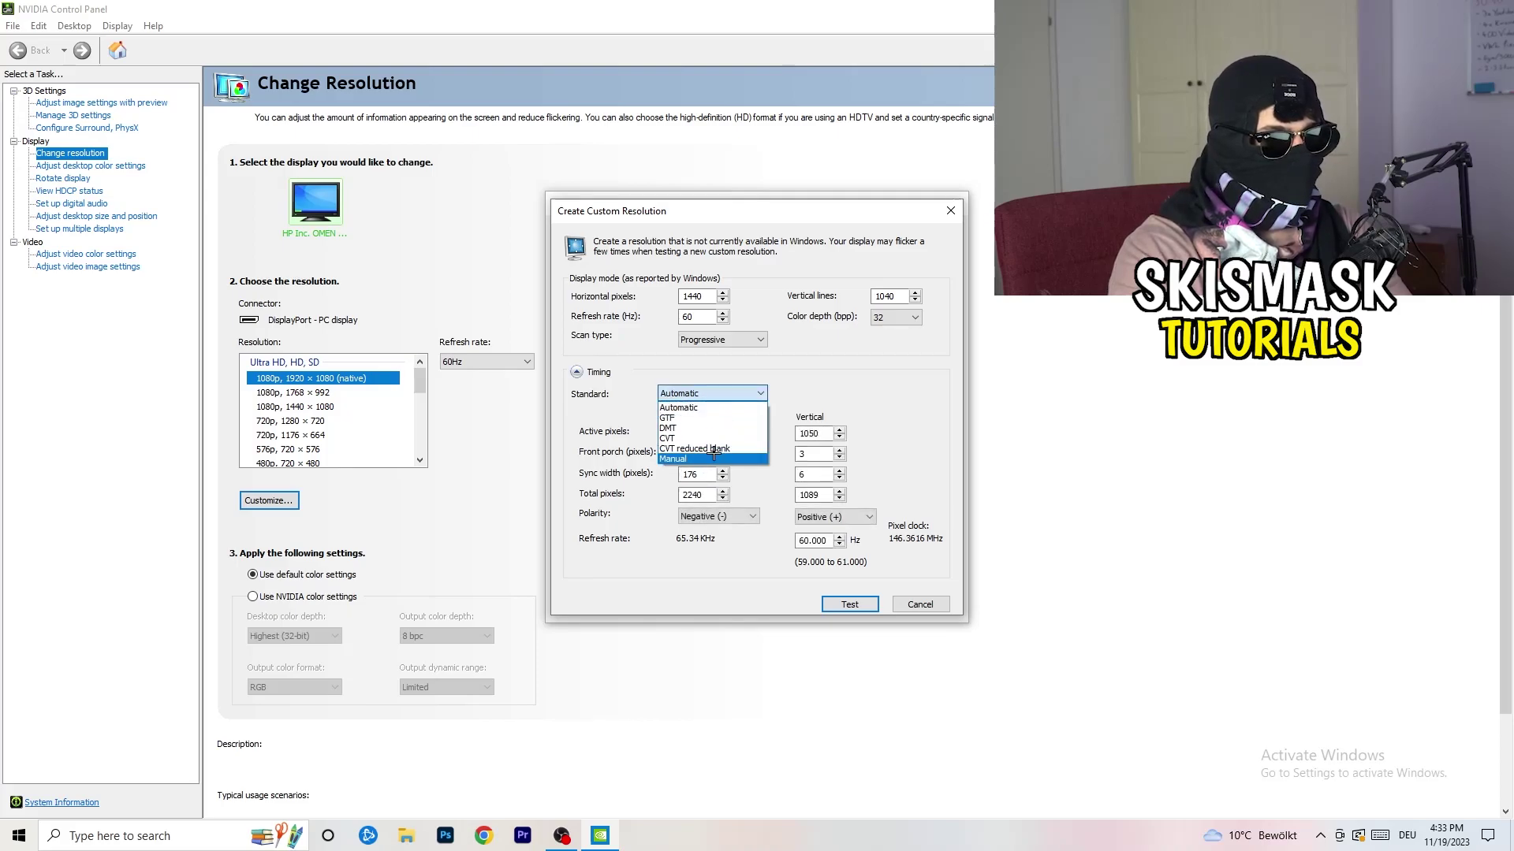
{"action": "left_click", "coordinate": [713, 461]}
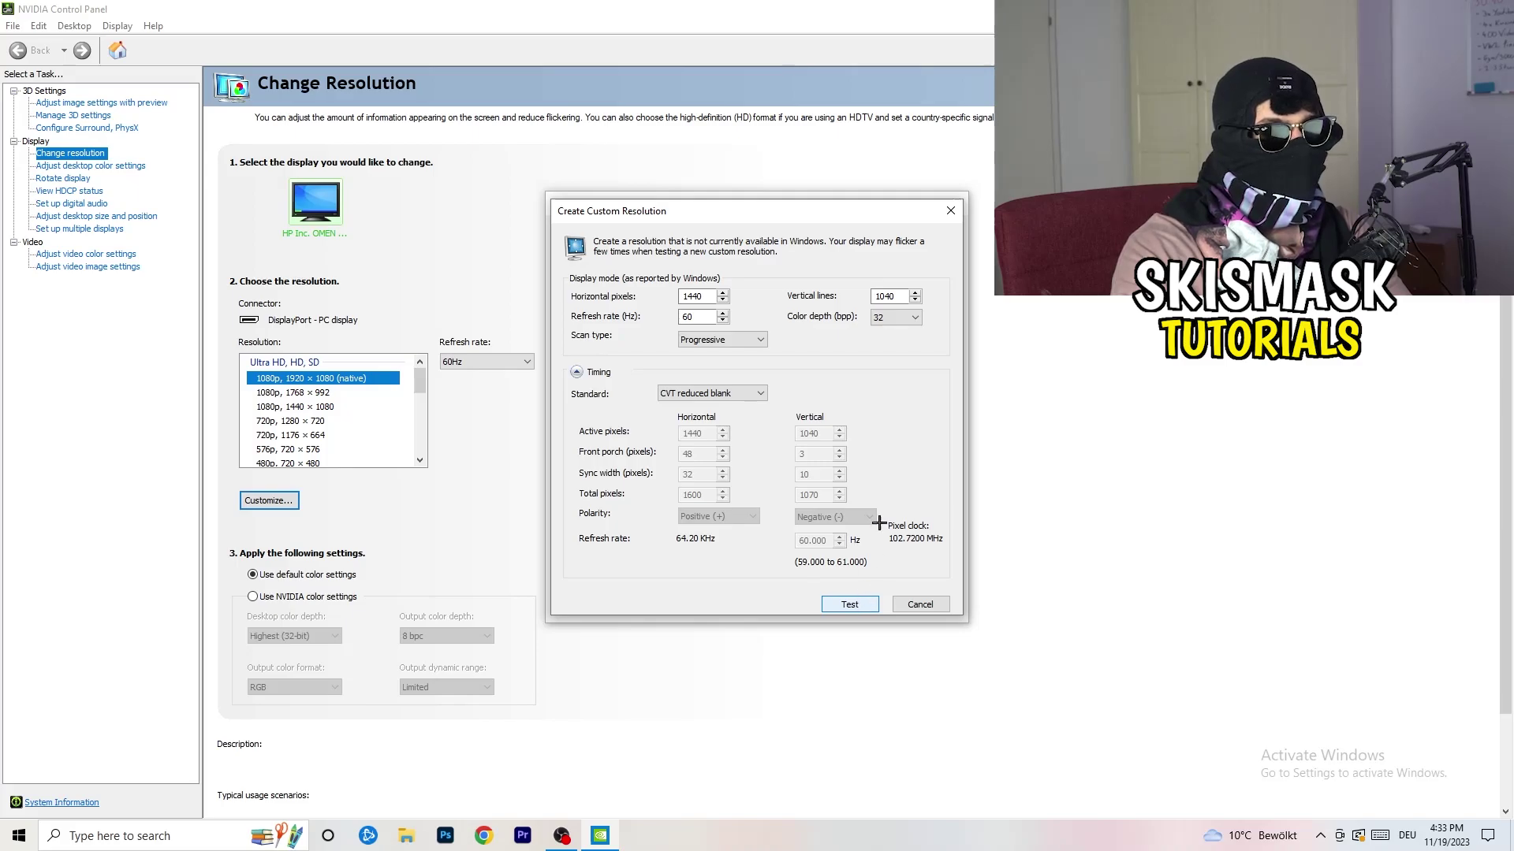
Discard the custom resolution and close the NVIDIA Control Panel
{"action": "left_click", "coordinate": [955, 209]}
{"action": "left_click", "coordinate": [958, 203]}
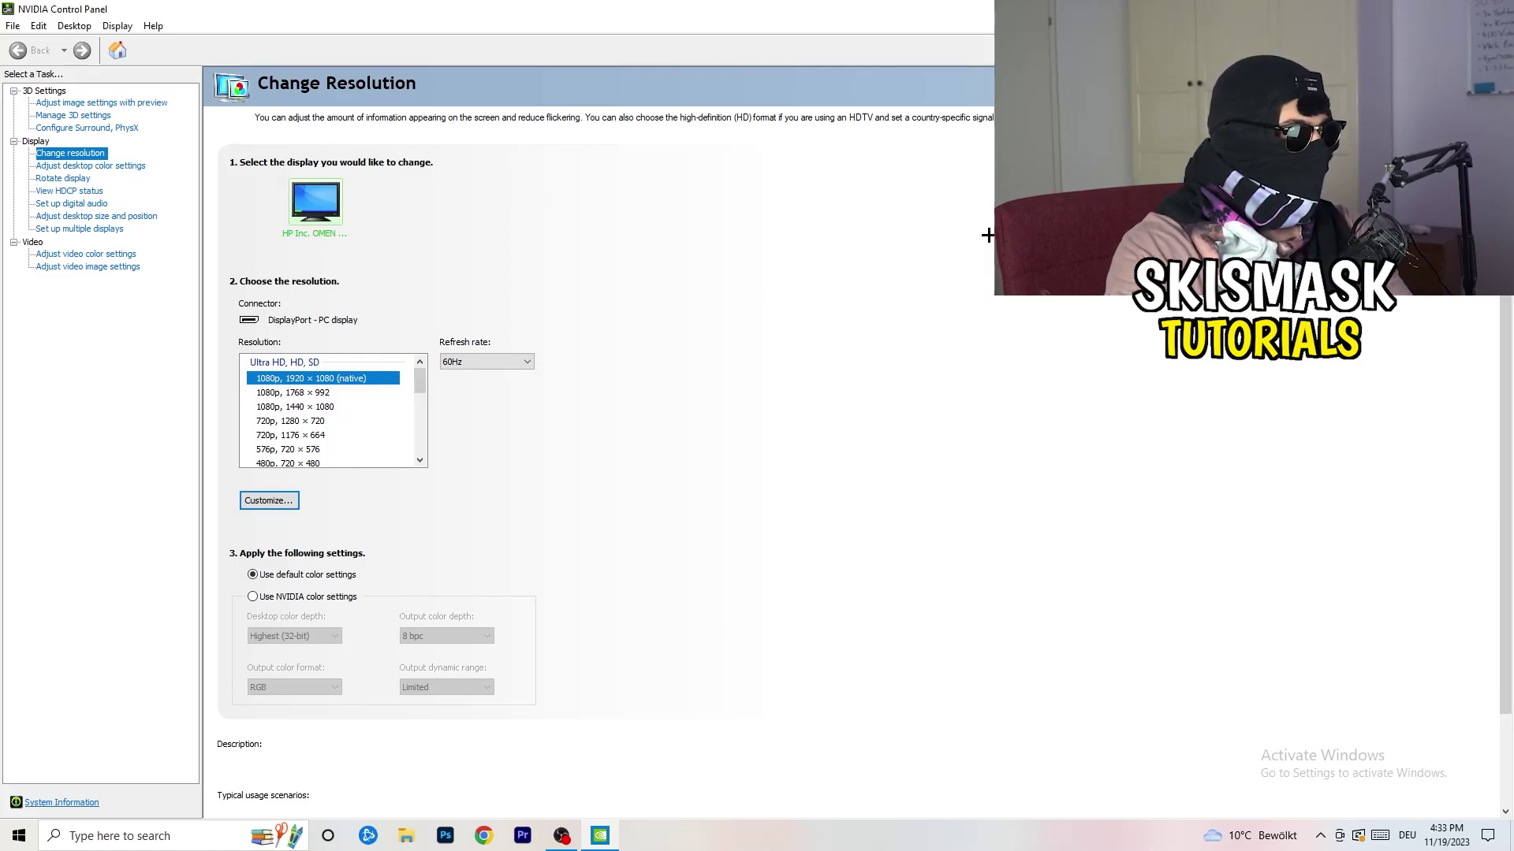
{"action": "key", "text": "alt+F4"}
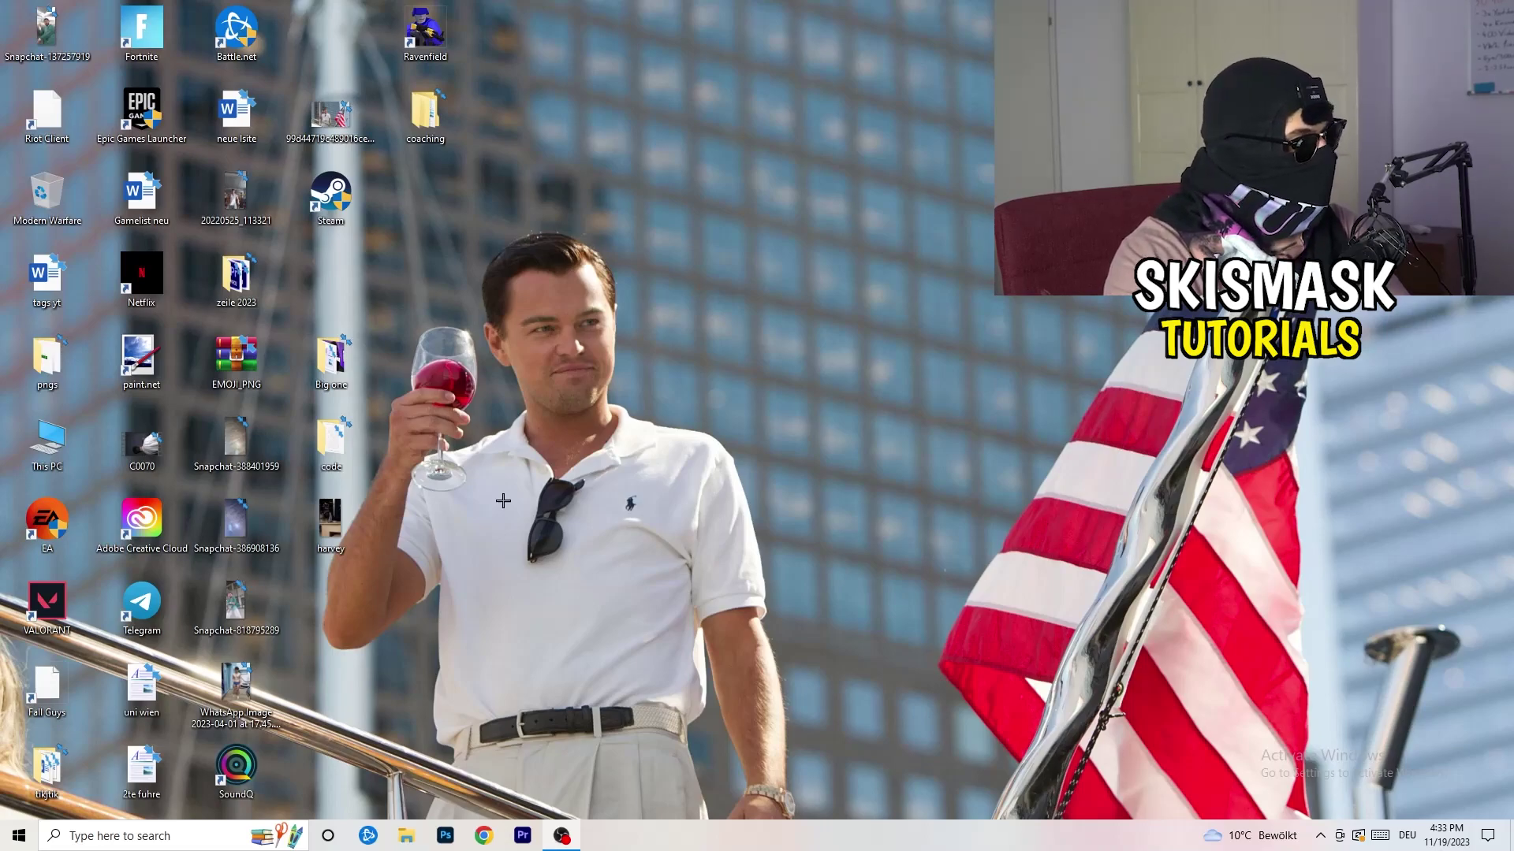
Open the Windows display settings and check the color profile choices and the scaling options for text, apps and other items
{"action": "left_click", "coordinate": [19, 836]}
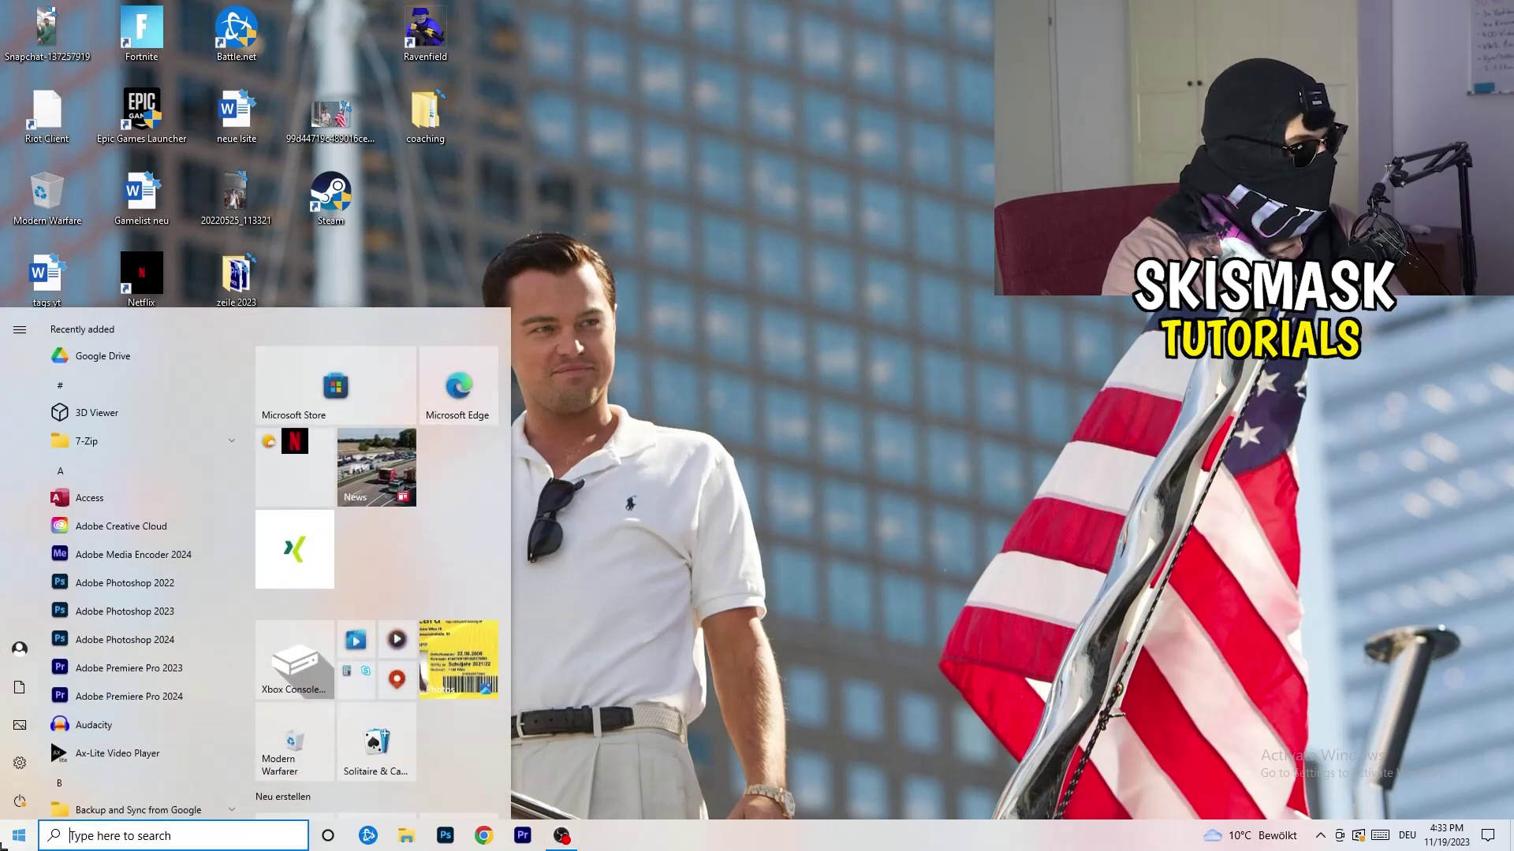
{"action": "left_click", "coordinate": [22, 763]}
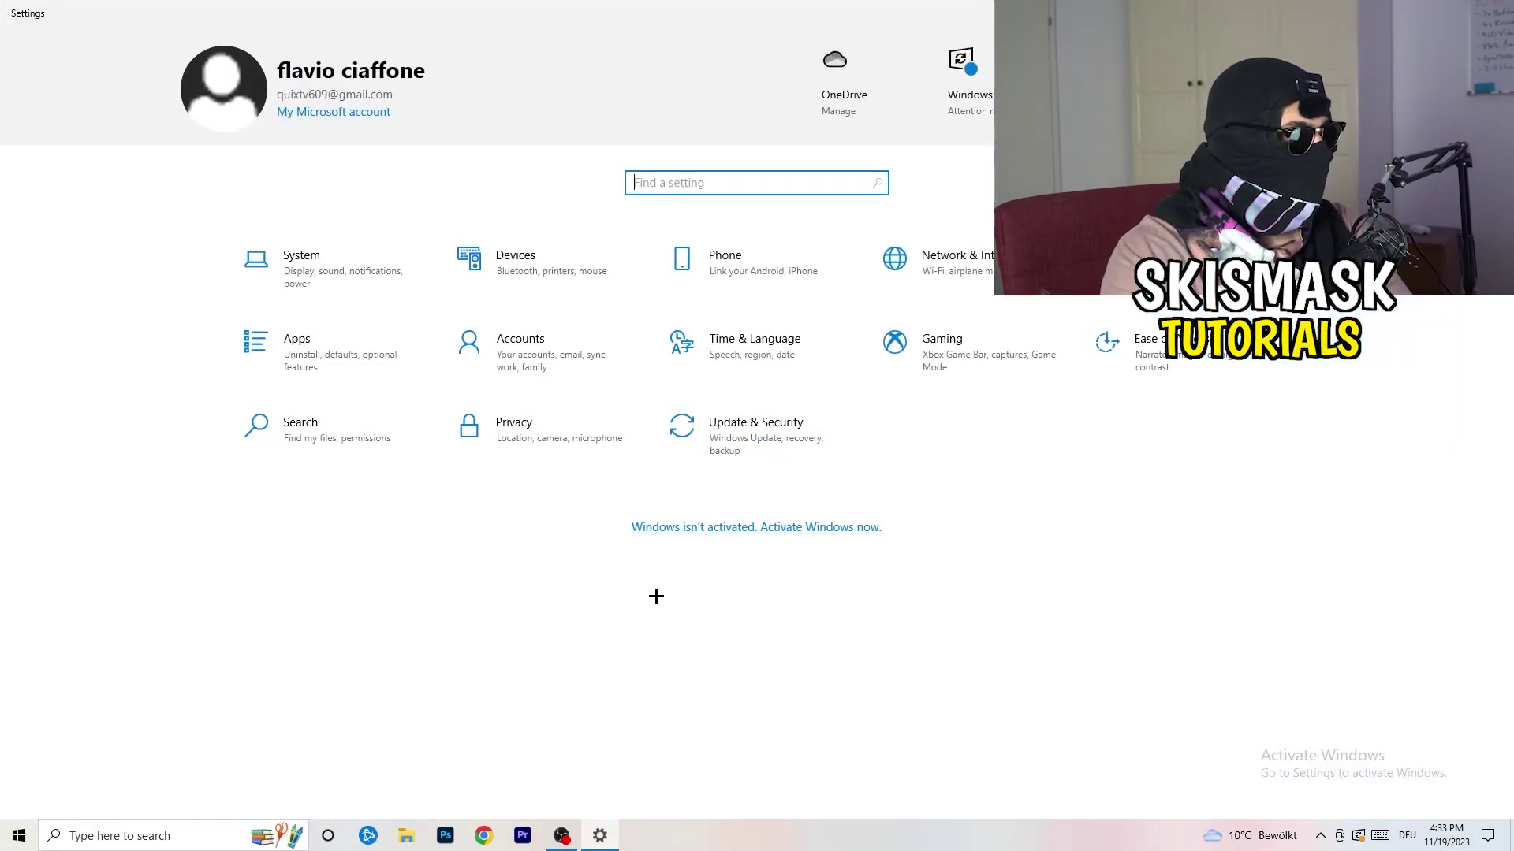
{"action": "left_click", "coordinate": [329, 285]}
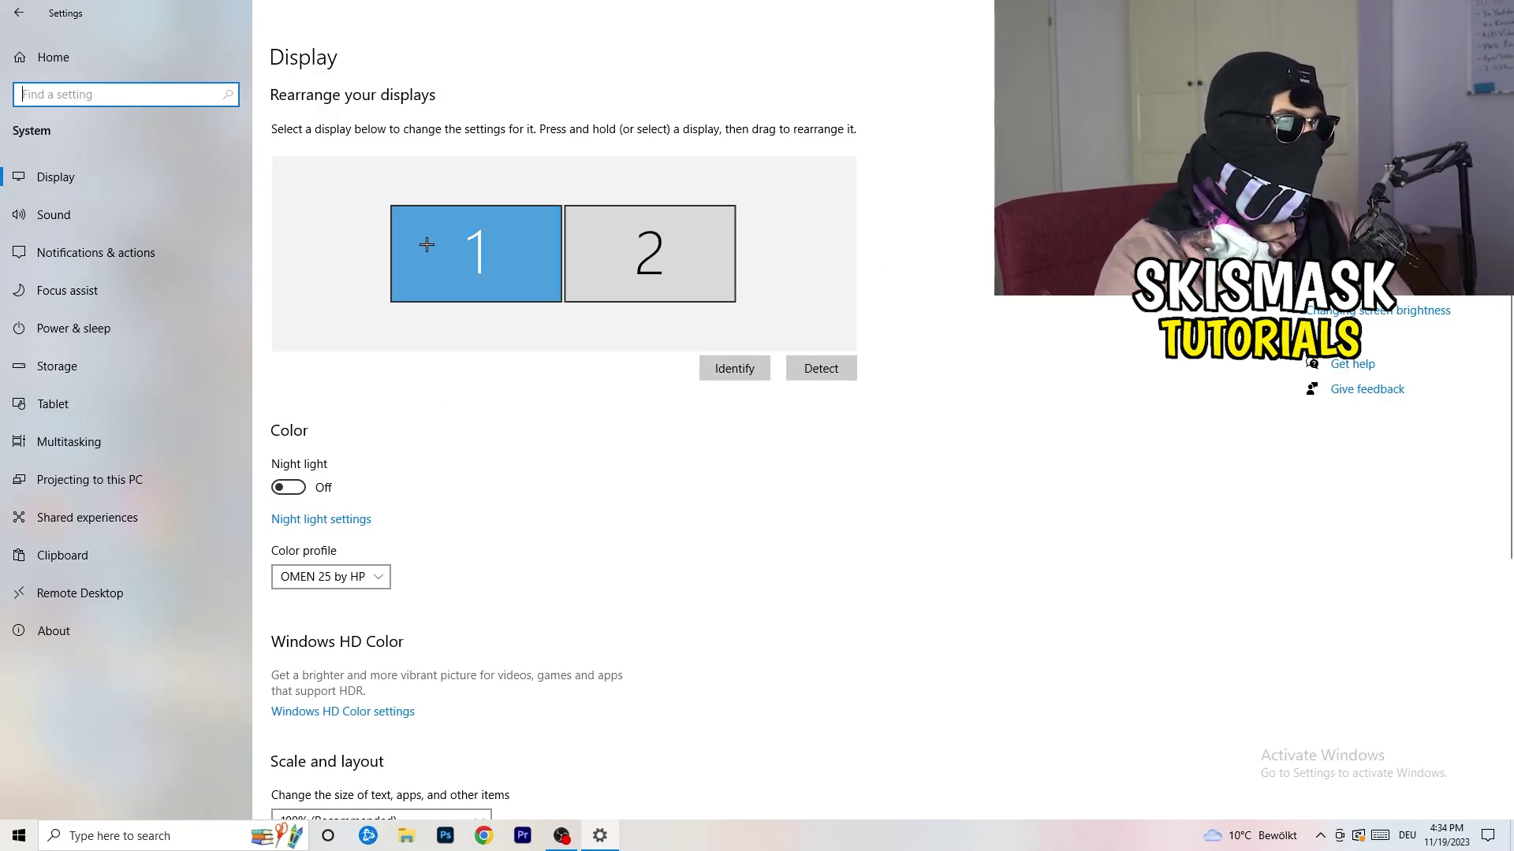
{"action": "scroll", "coordinate": [500, 389], "scroll_direction": "down", "scroll_amount": 5}
{"action": "left_click", "coordinate": [290, 205]}
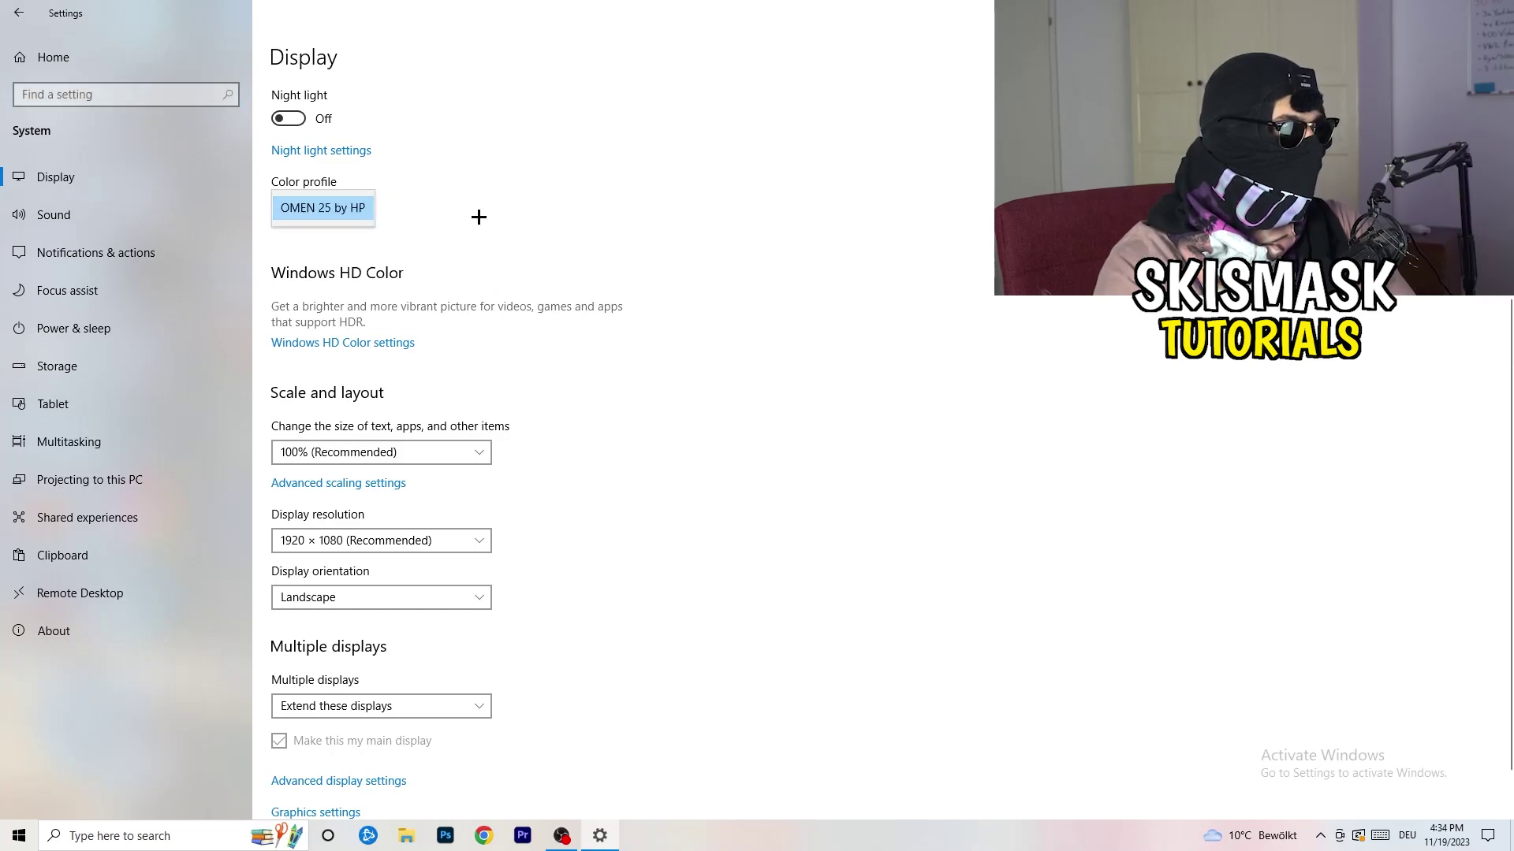
{"action": "left_click", "coordinate": [649, 213]}
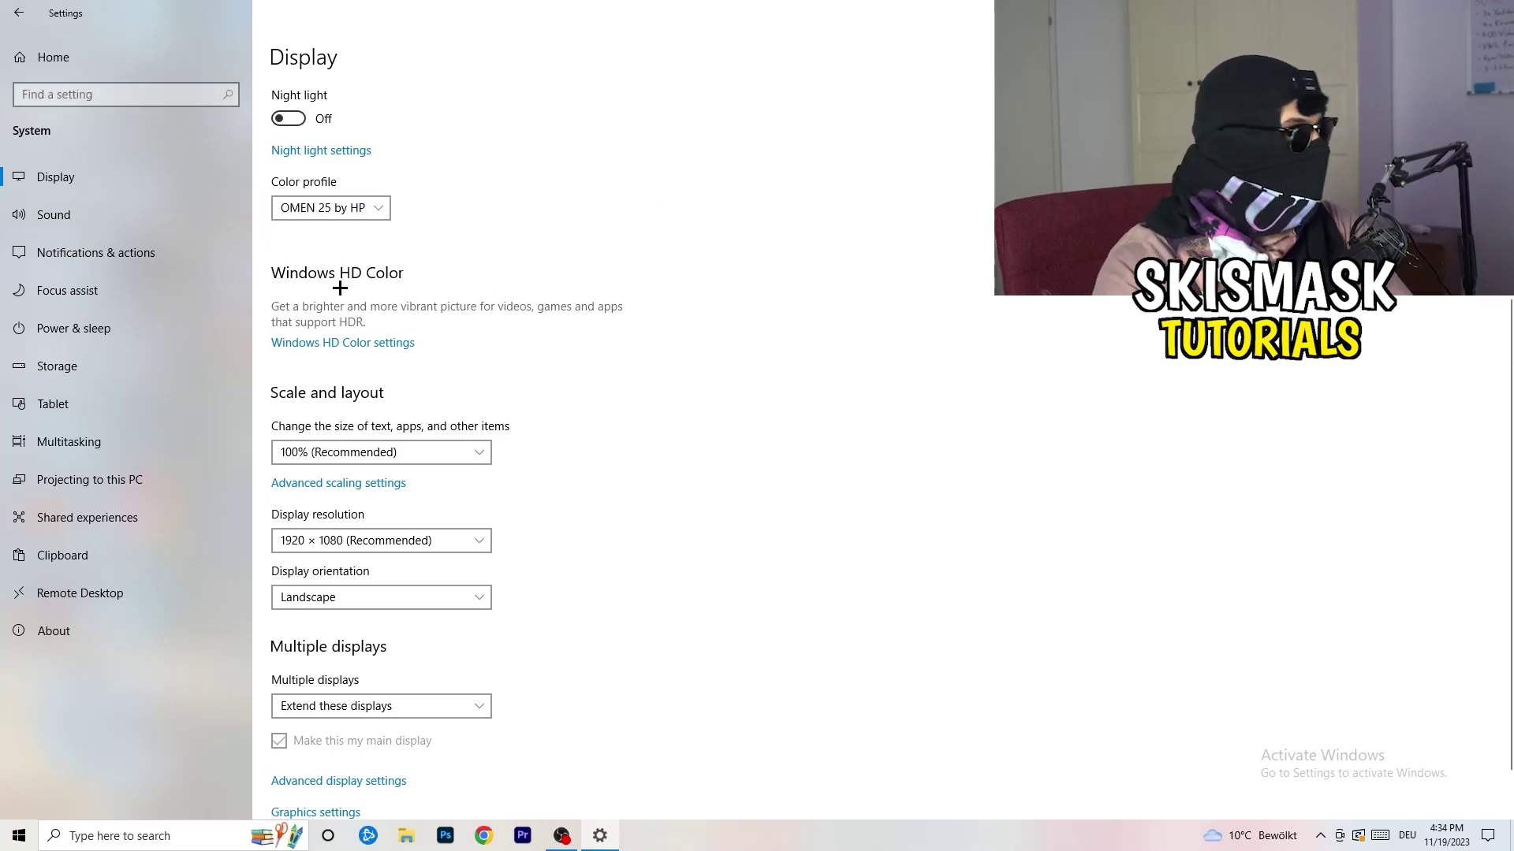
{"action": "scroll", "coordinate": [299, 345], "scroll_direction": "down", "scroll_amount": 1}
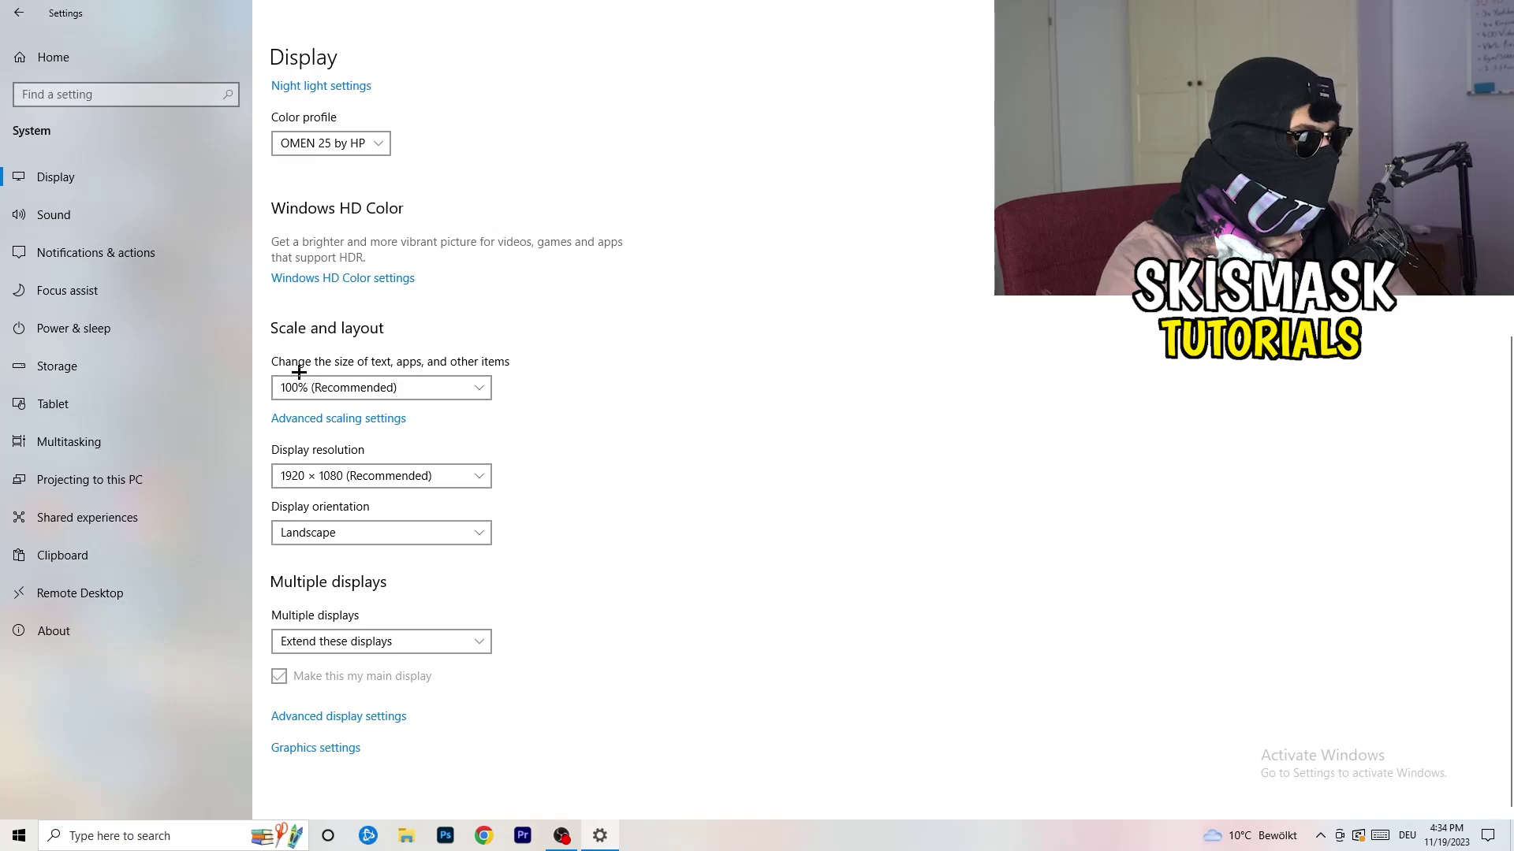
{"action": "left_click", "coordinate": [486, 376]}
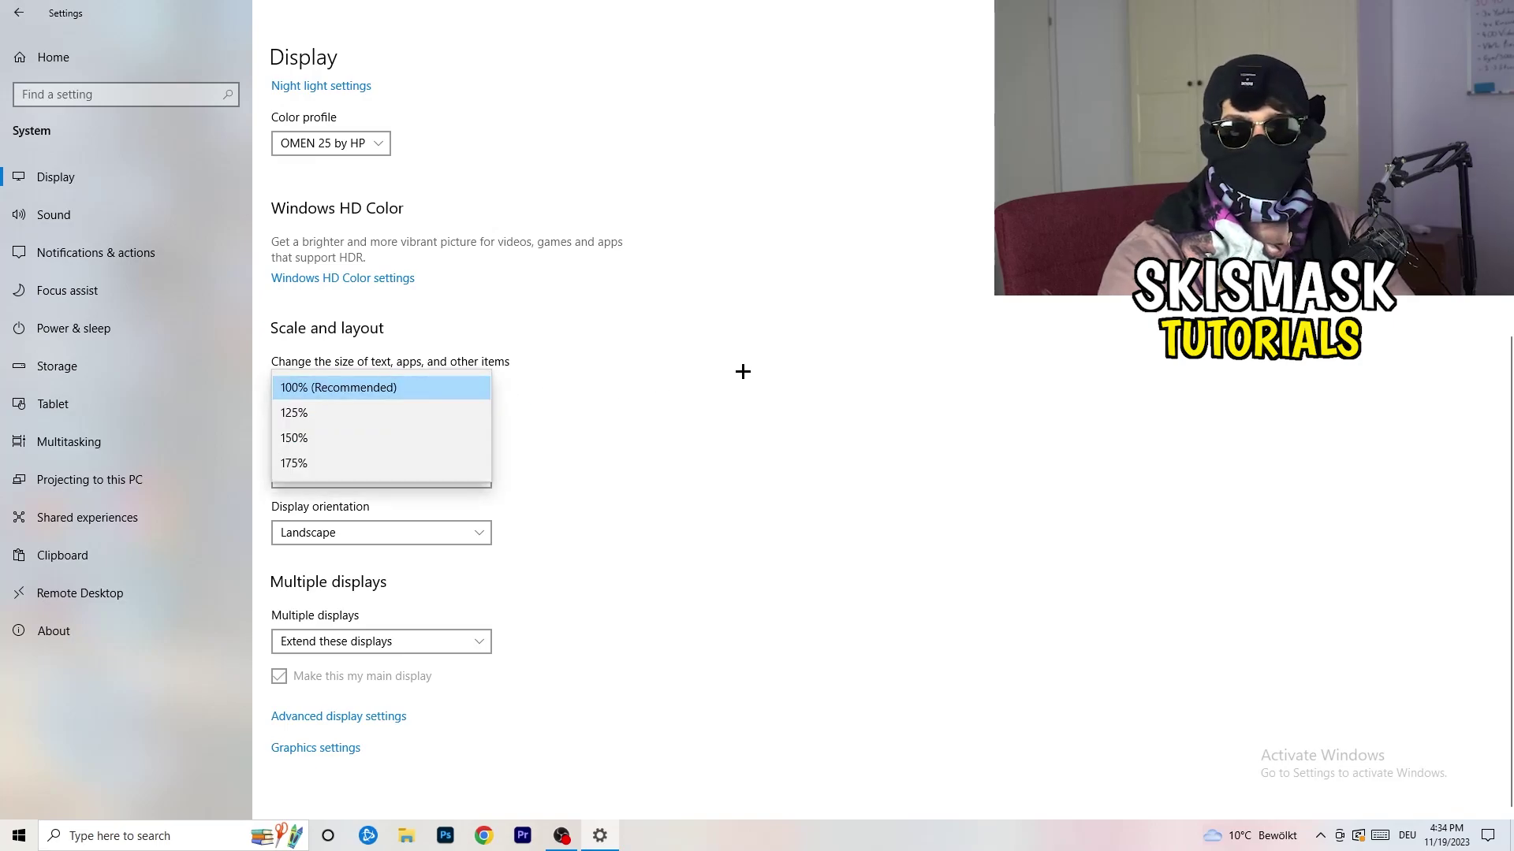
{"action": "left_click", "coordinate": [721, 372]}
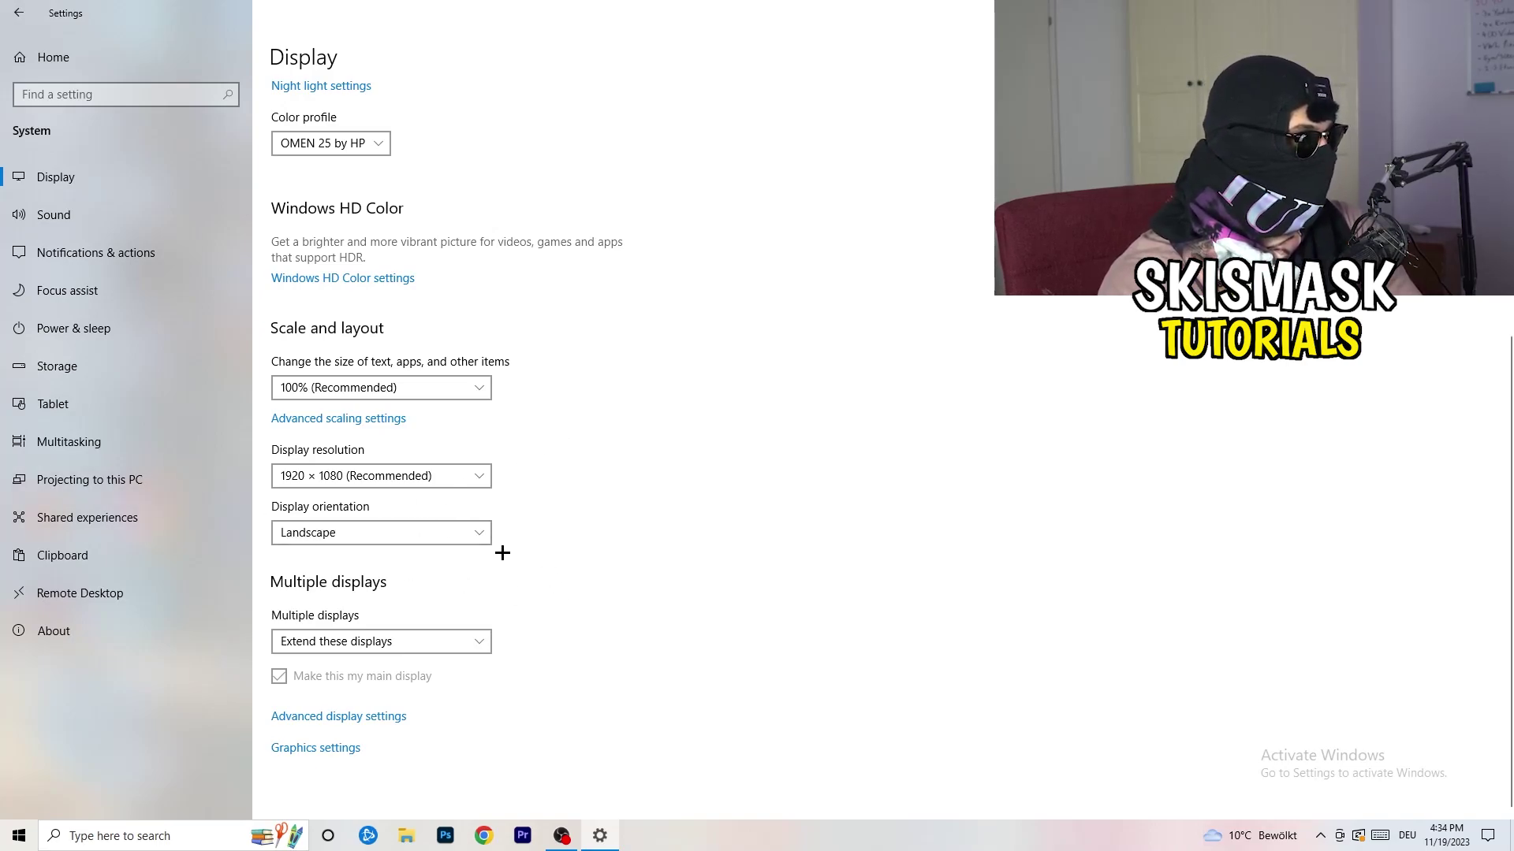
Go to the Windows gaming settings, view the Xbox Game Bar page and check whether Game Mode is enabled
{"action": "left_click", "coordinate": [19, 13]}
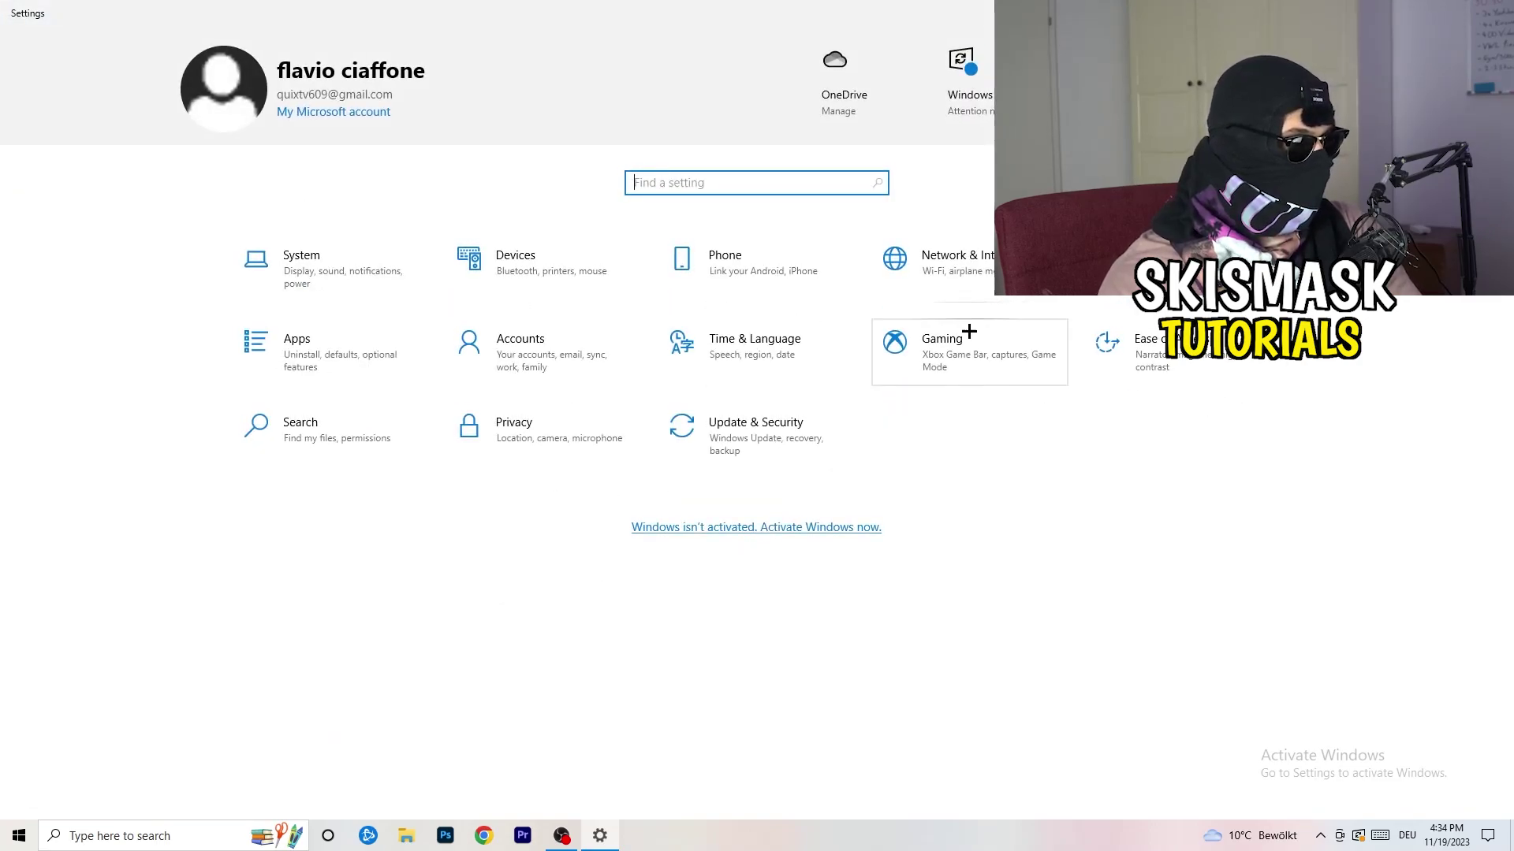
{"action": "left_click", "coordinate": [949, 362]}
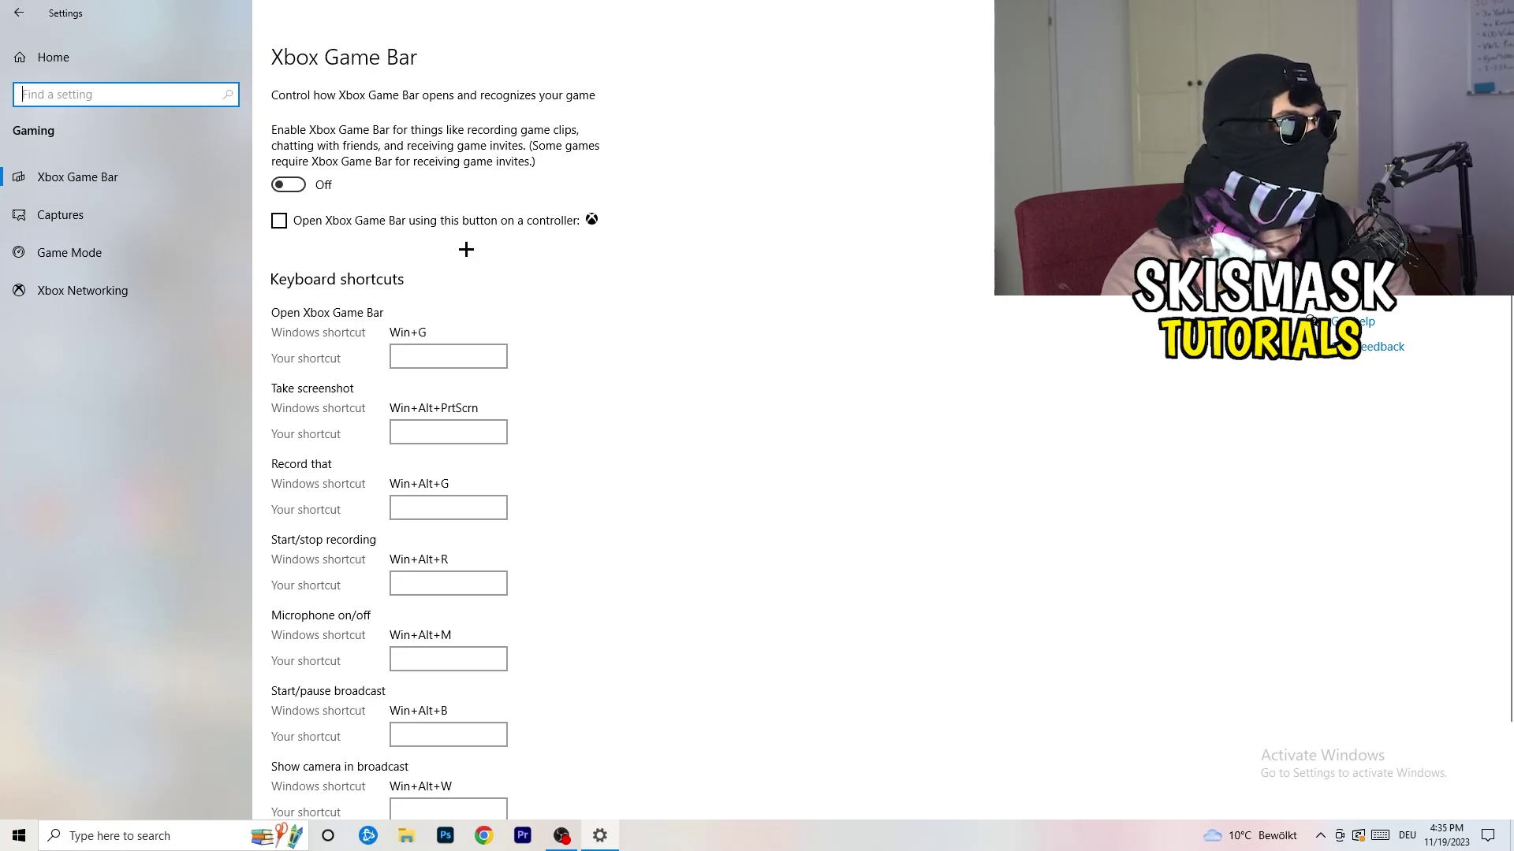
{"action": "left_click", "coordinate": [86, 254]}
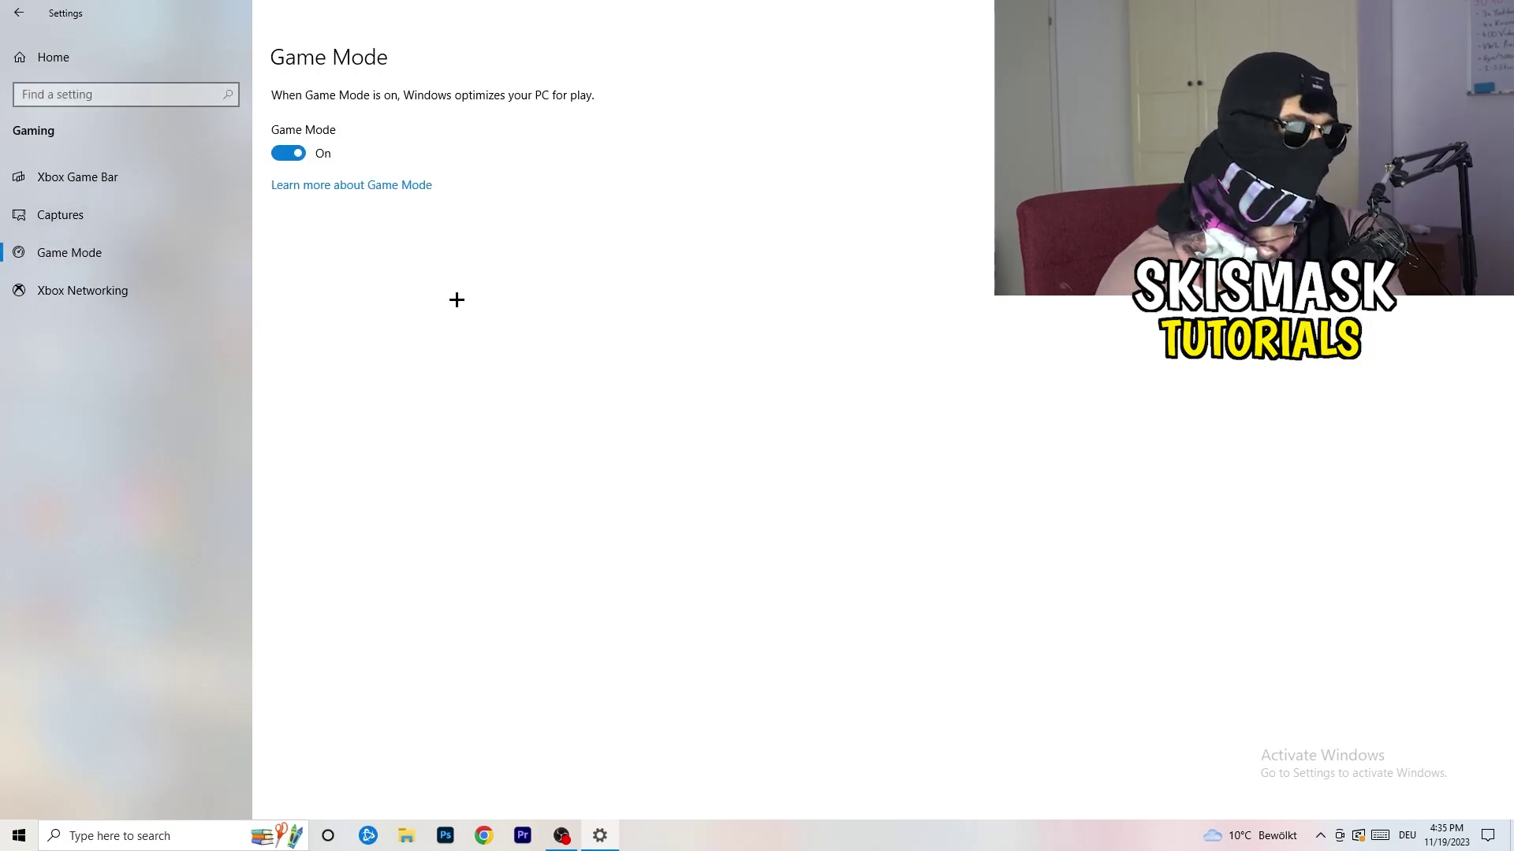
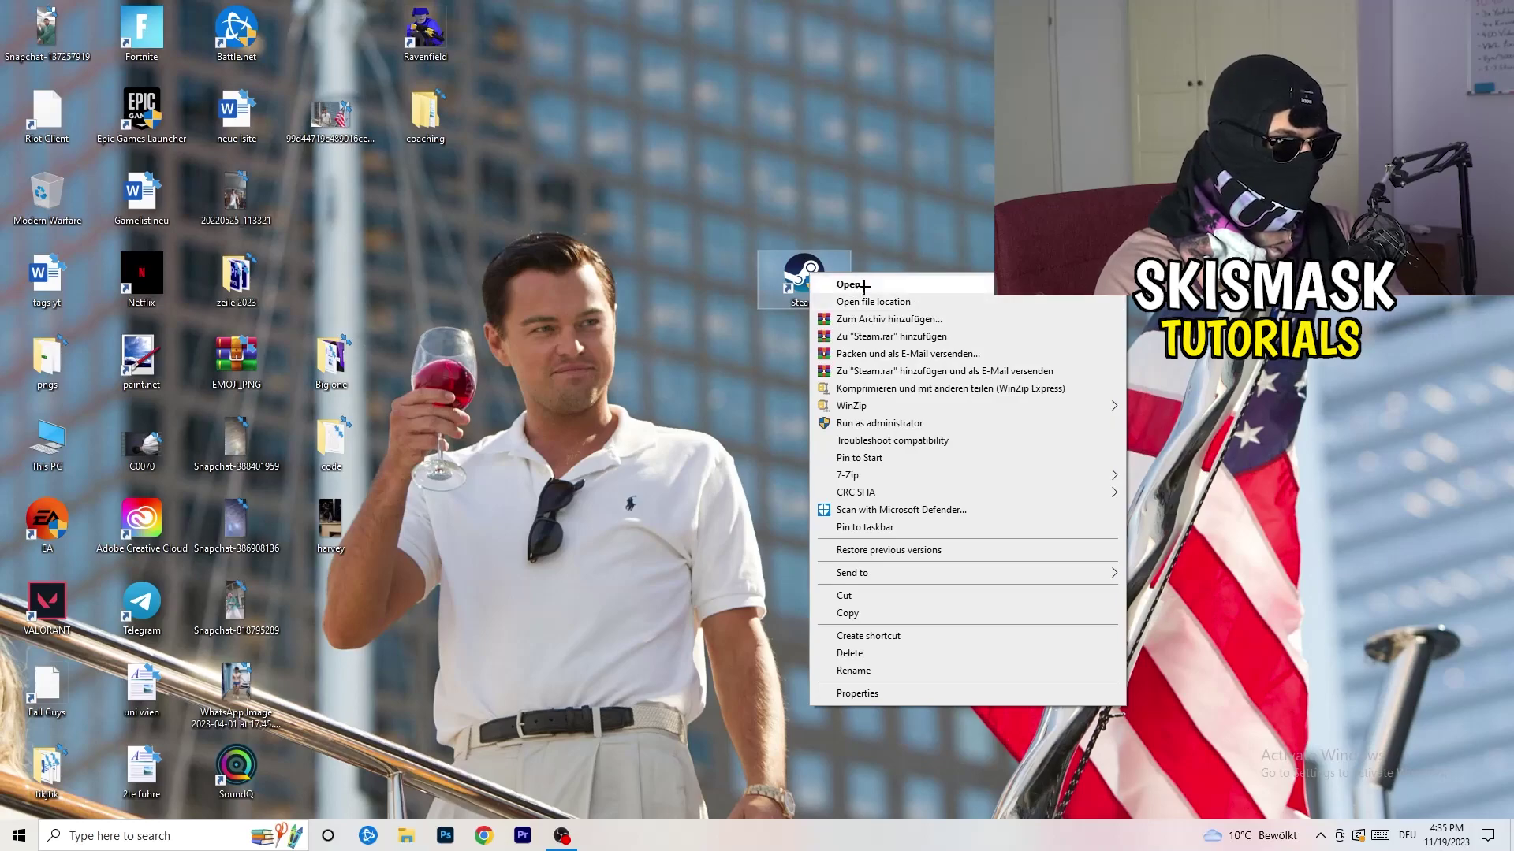
Inspect the Steam desktop shortcut's compatibility settings, including the available Windows compatibility modes, and close its properties
{"action": "left_click", "coordinate": [911, 694]}
{"action": "left_click_drag", "start_coordinate": [907, 297], "coordinate": [652, 153]}
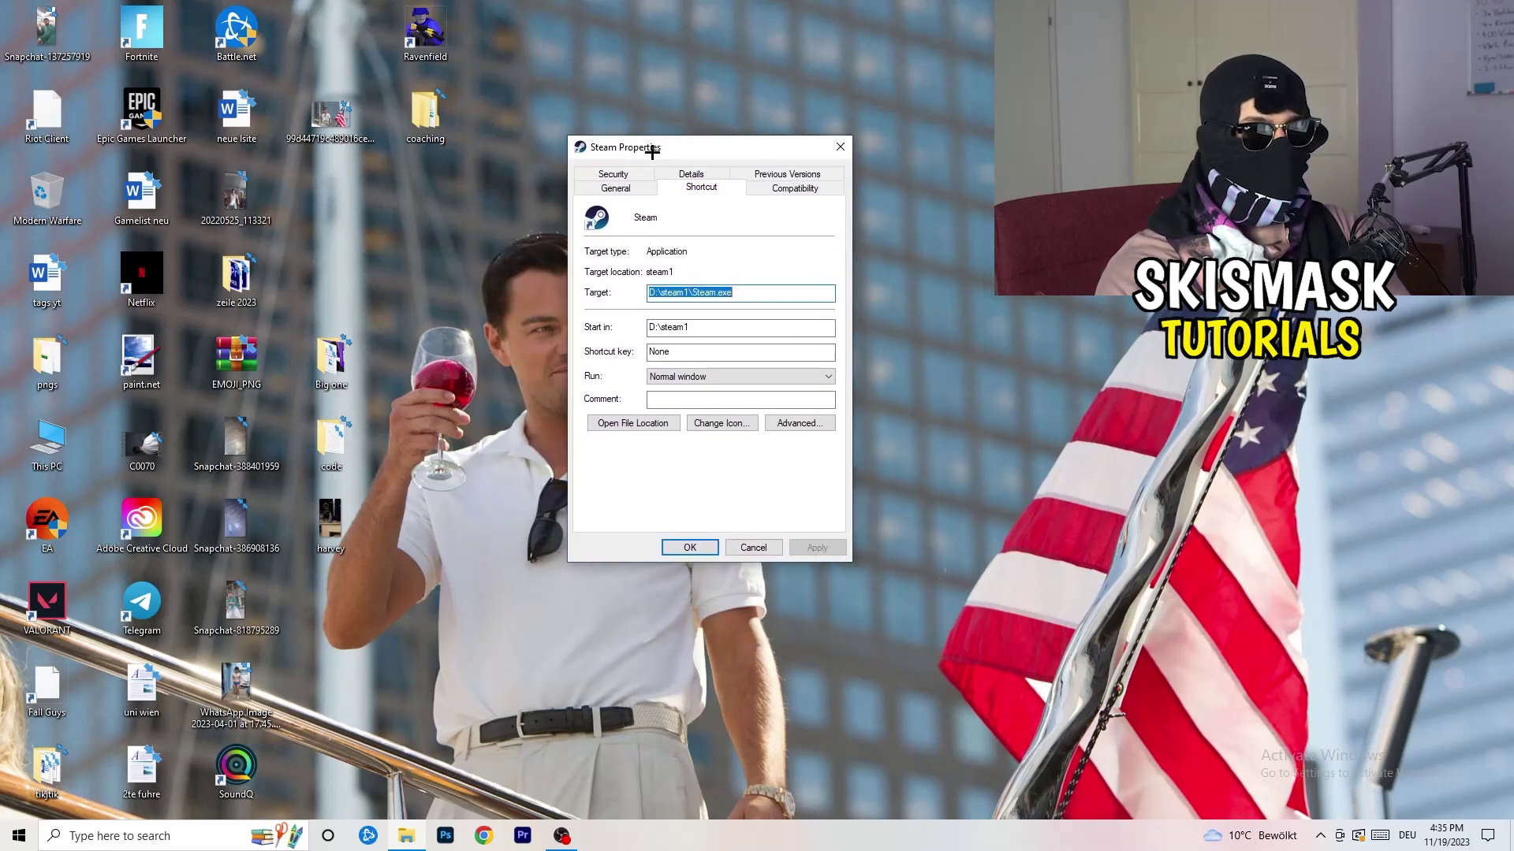
{"action": "left_click", "coordinate": [813, 193]}
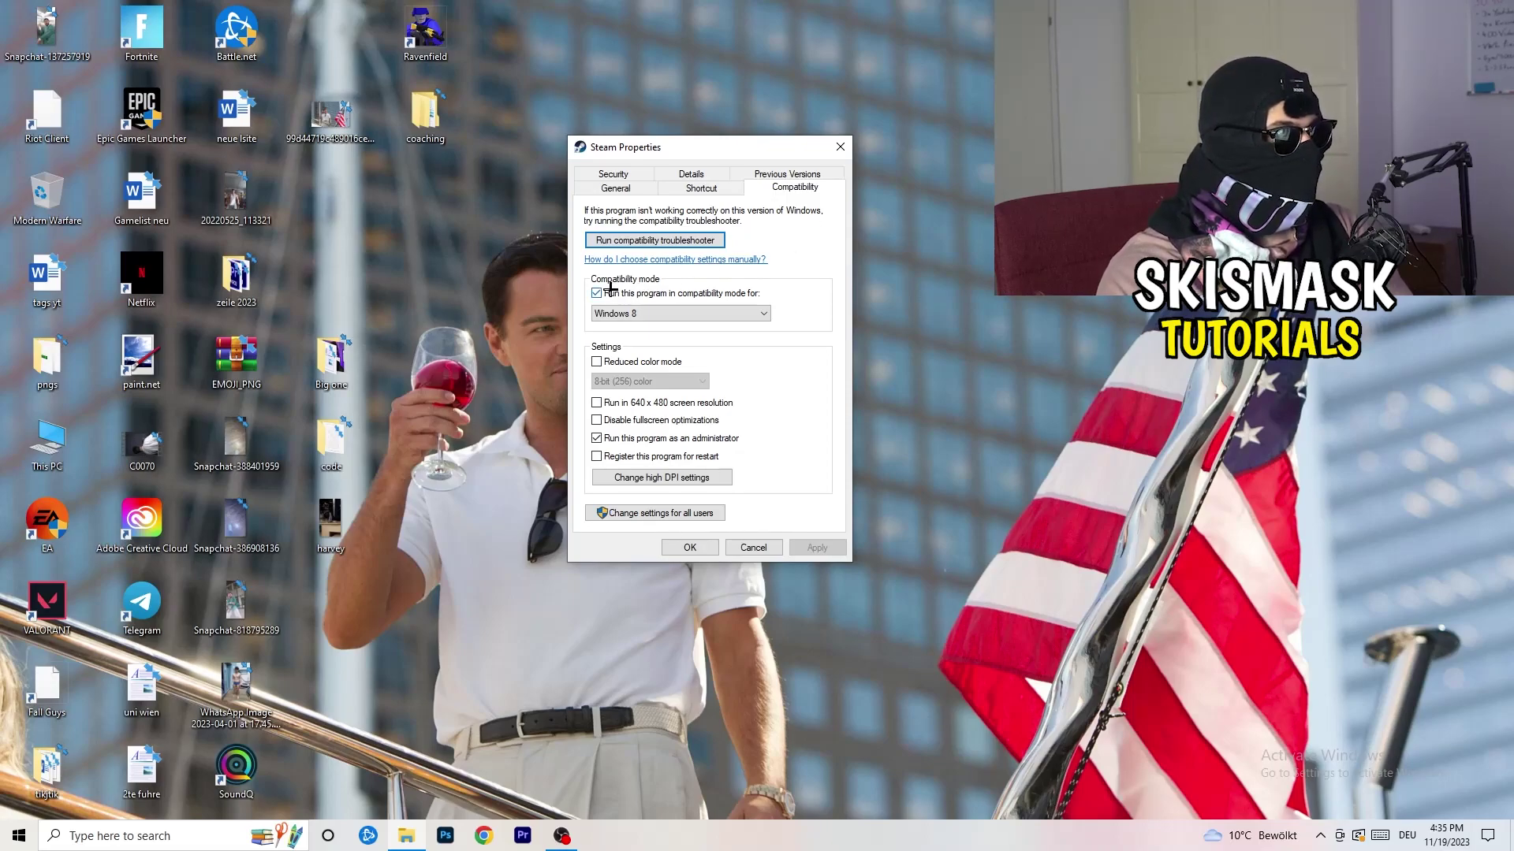
{"action": "left_click", "coordinate": [711, 313]}
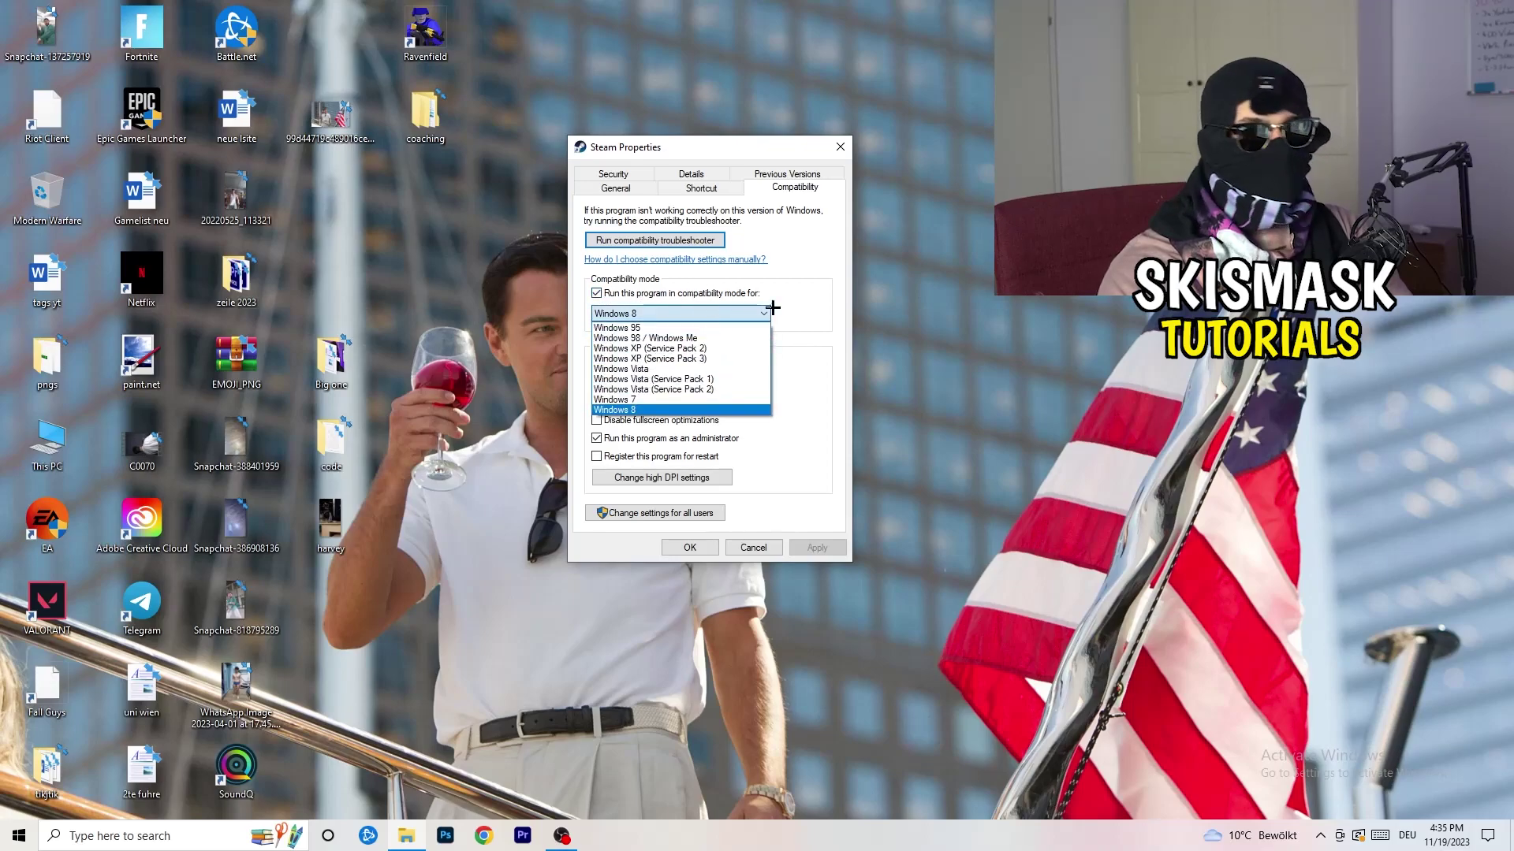
{"action": "left_click", "coordinate": [840, 301]}
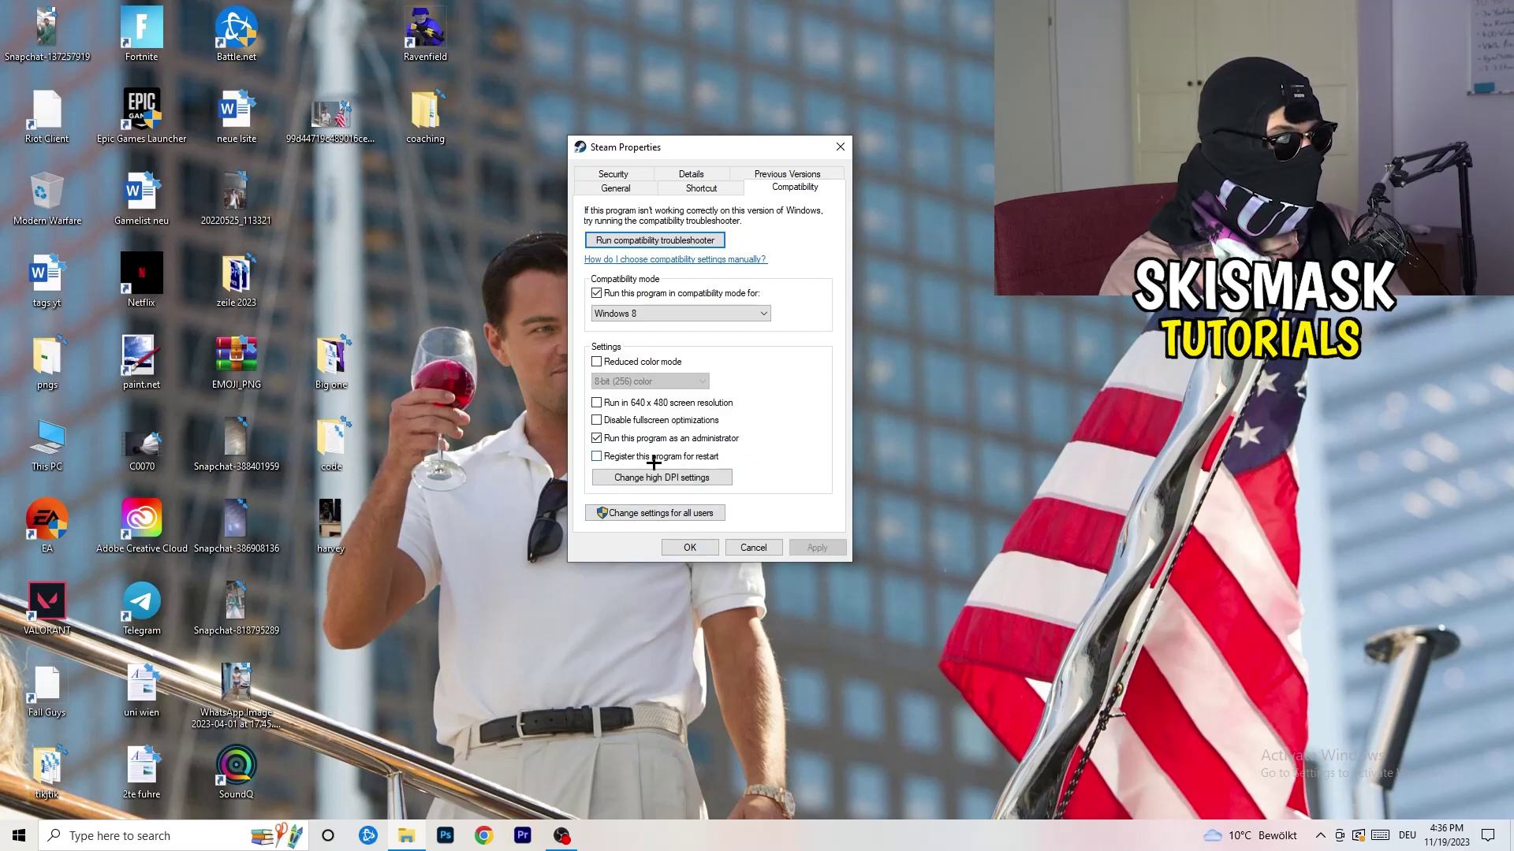
{"action": "left_click", "coordinate": [667, 547]}
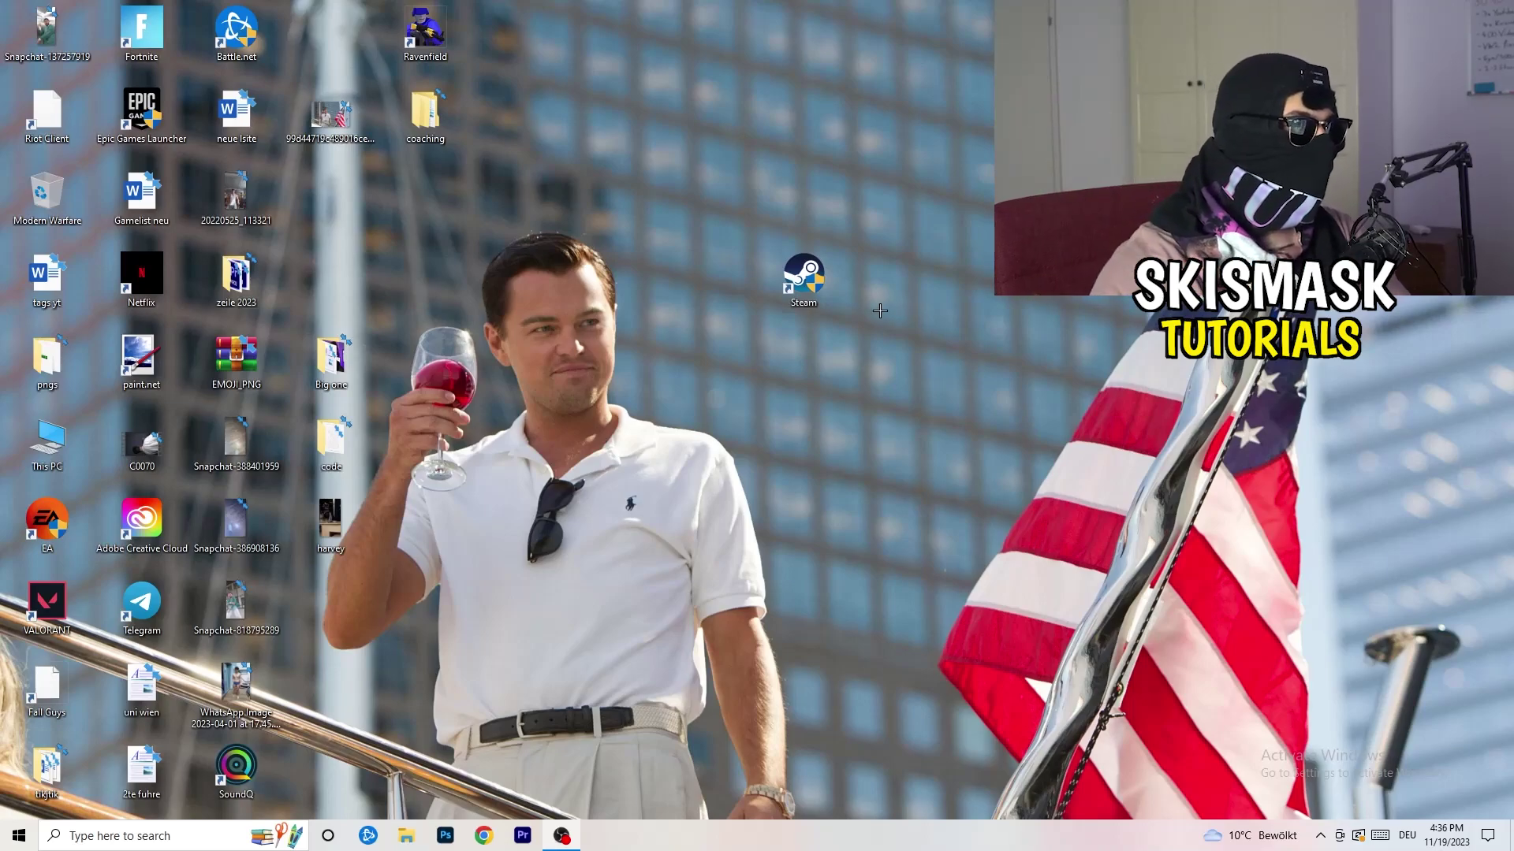
Move the Steam shortcut across the desktop, closer to the other icons
{"action": "left_click_drag", "start_coordinate": [803, 276], "coordinate": [709, 278]}
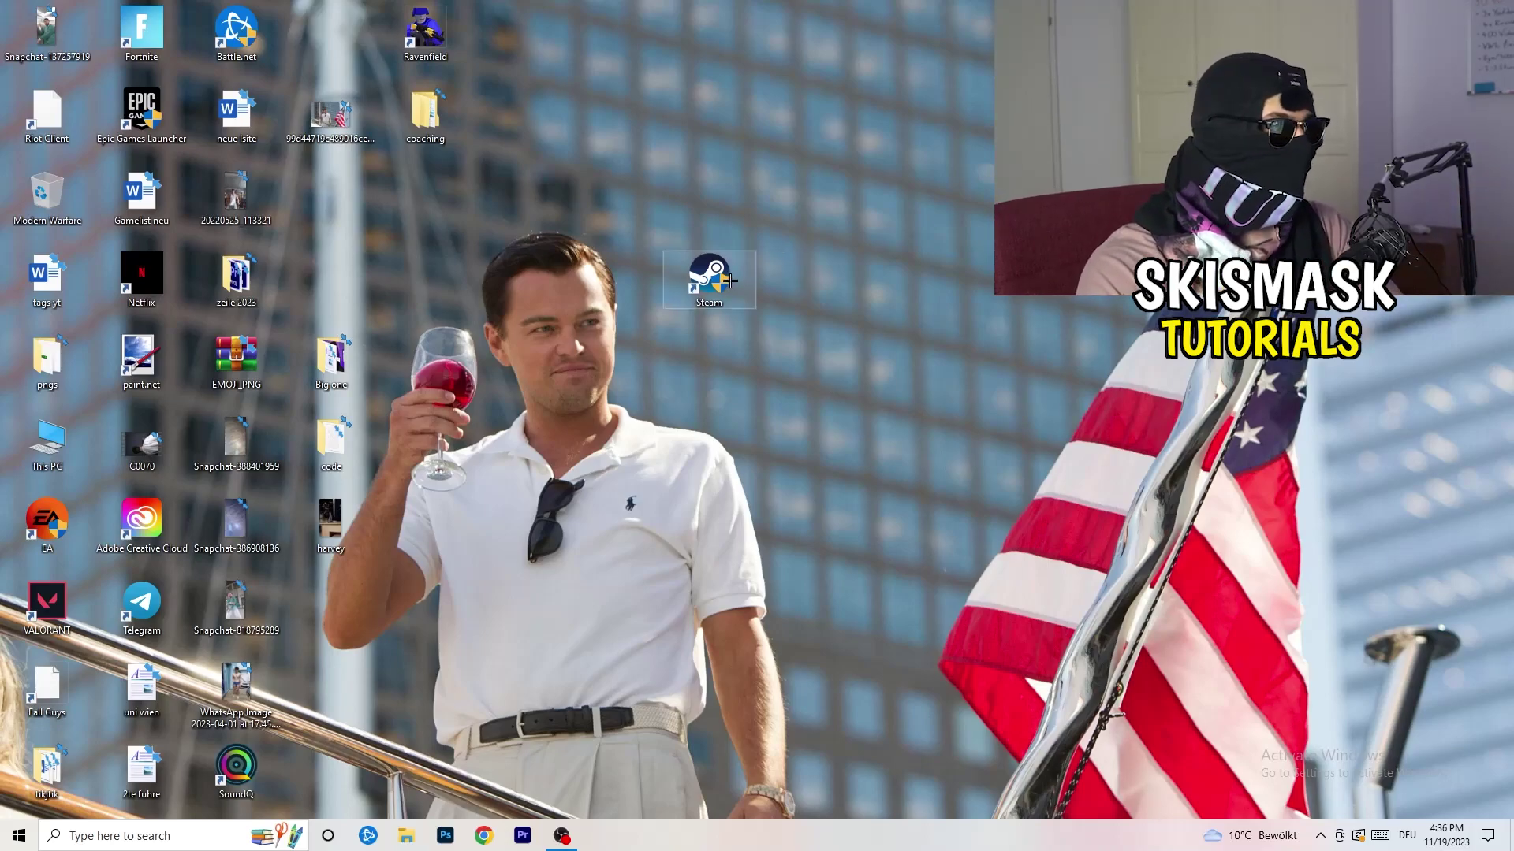
{"action": "left_click_drag", "start_coordinate": [726, 279], "coordinate": [546, 268]}
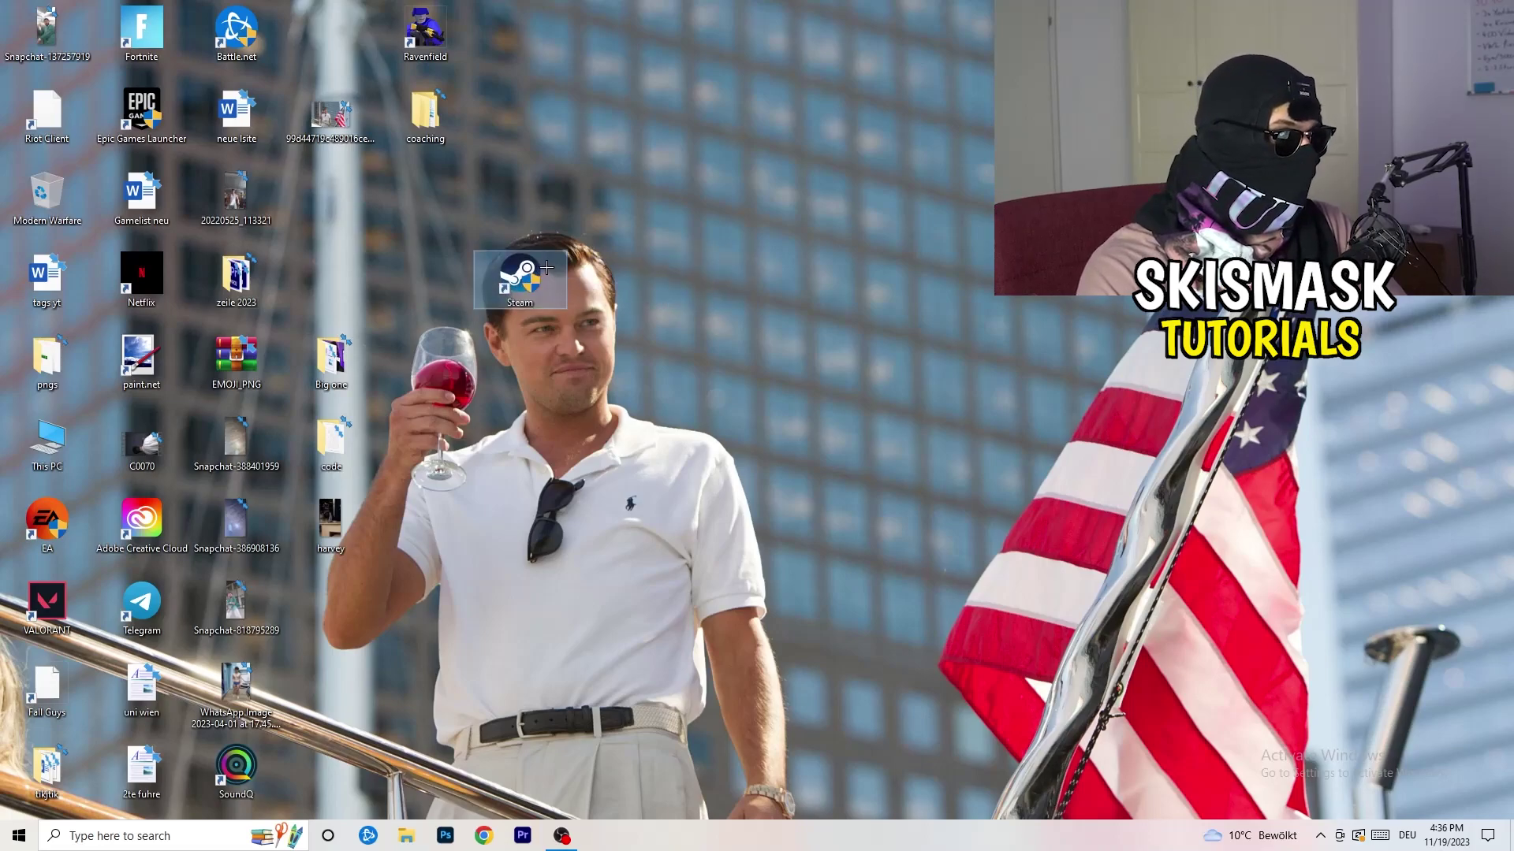
Review the compatibility mode and administrator options in the Steam shortcut's properties and close the dialog without changes
{"action": "right_click", "coordinate": [522, 272]}
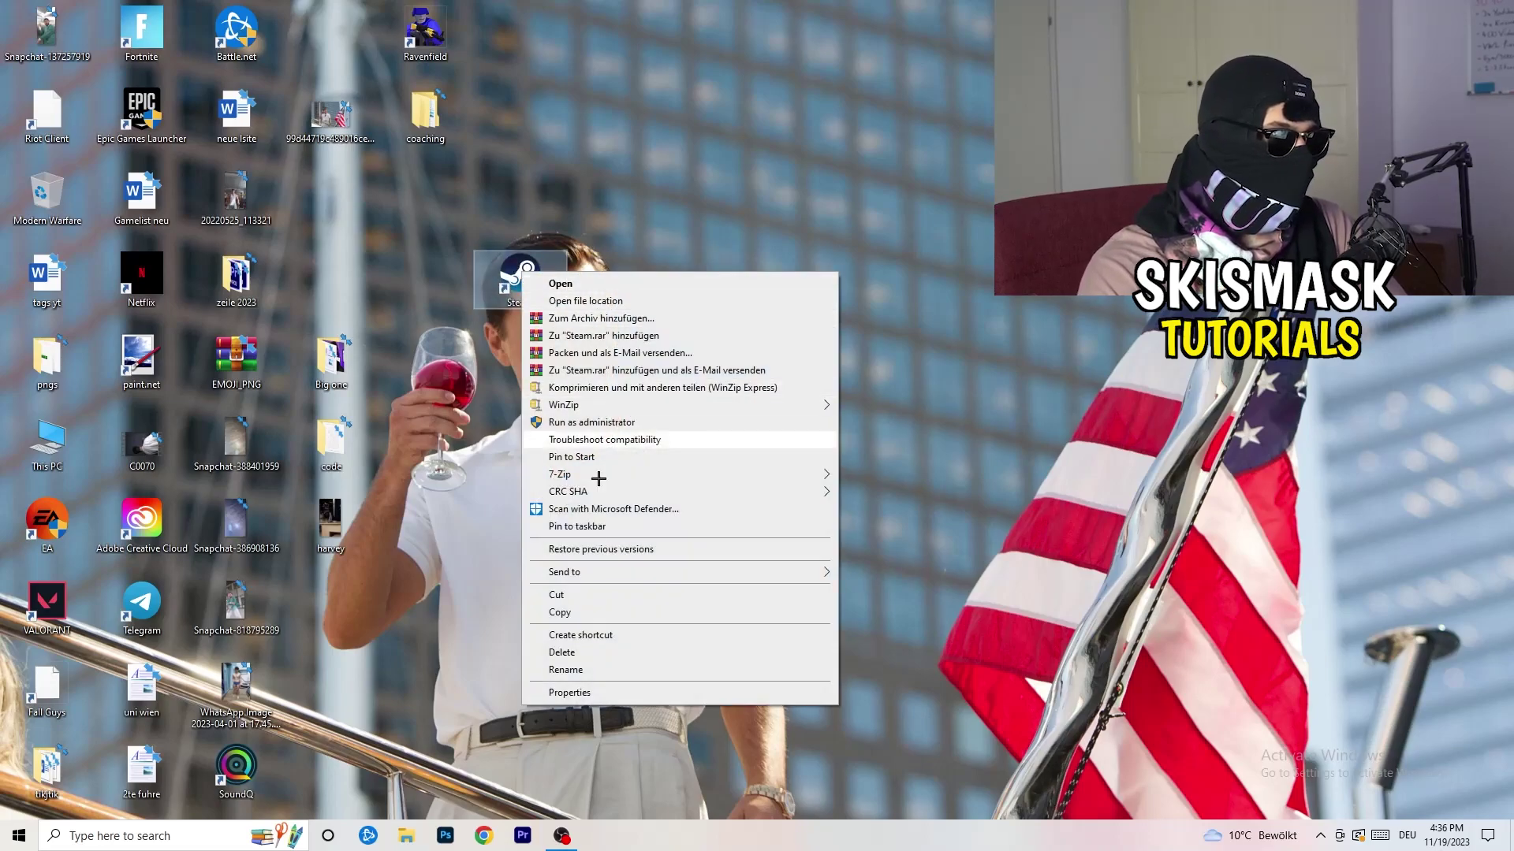
{"action": "left_click", "coordinate": [576, 692]}
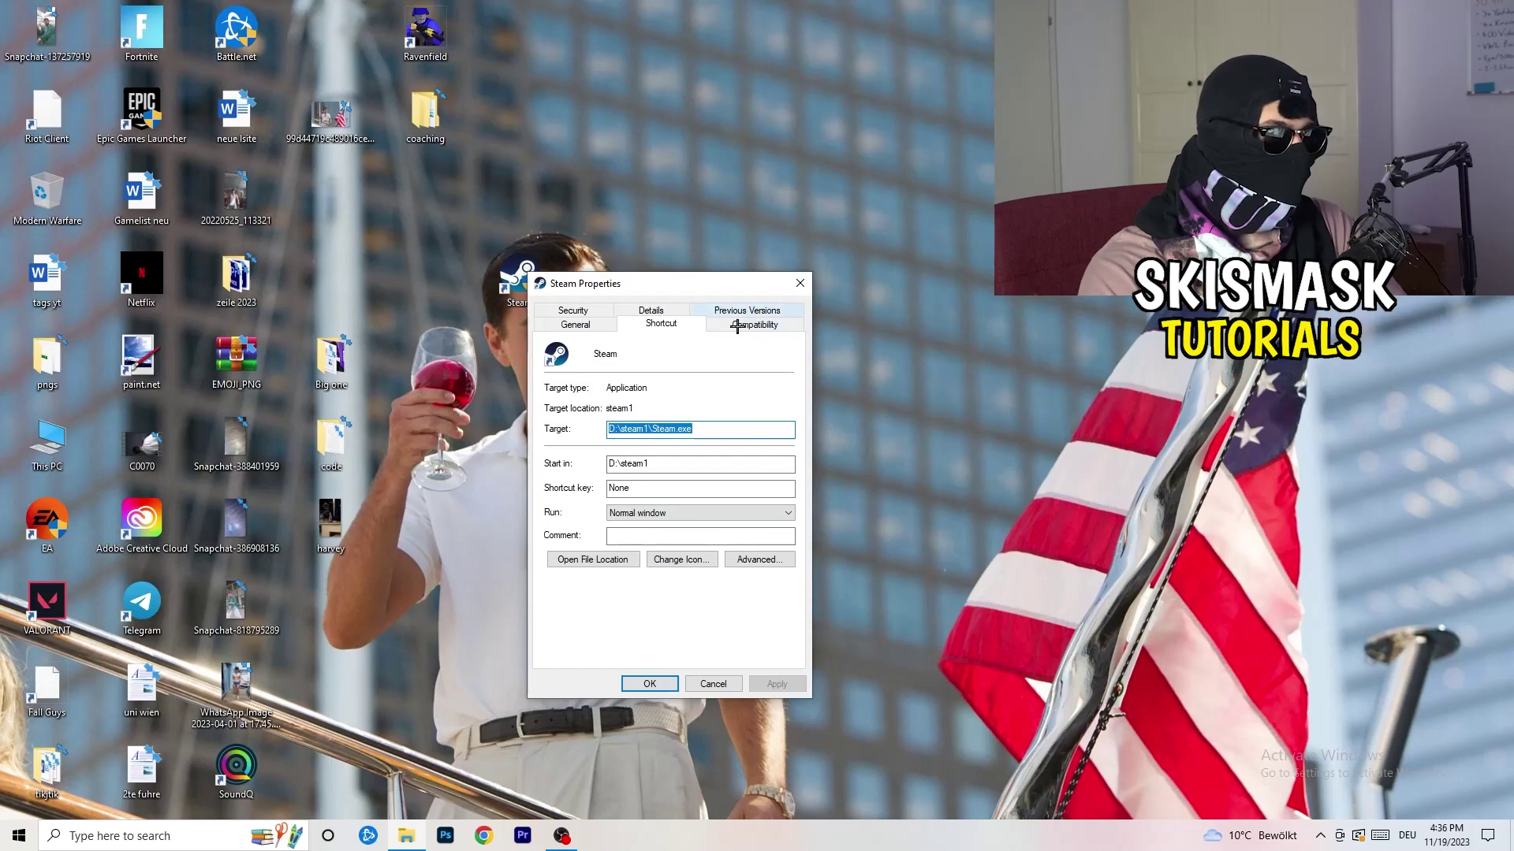
{"action": "left_click", "coordinate": [746, 320]}
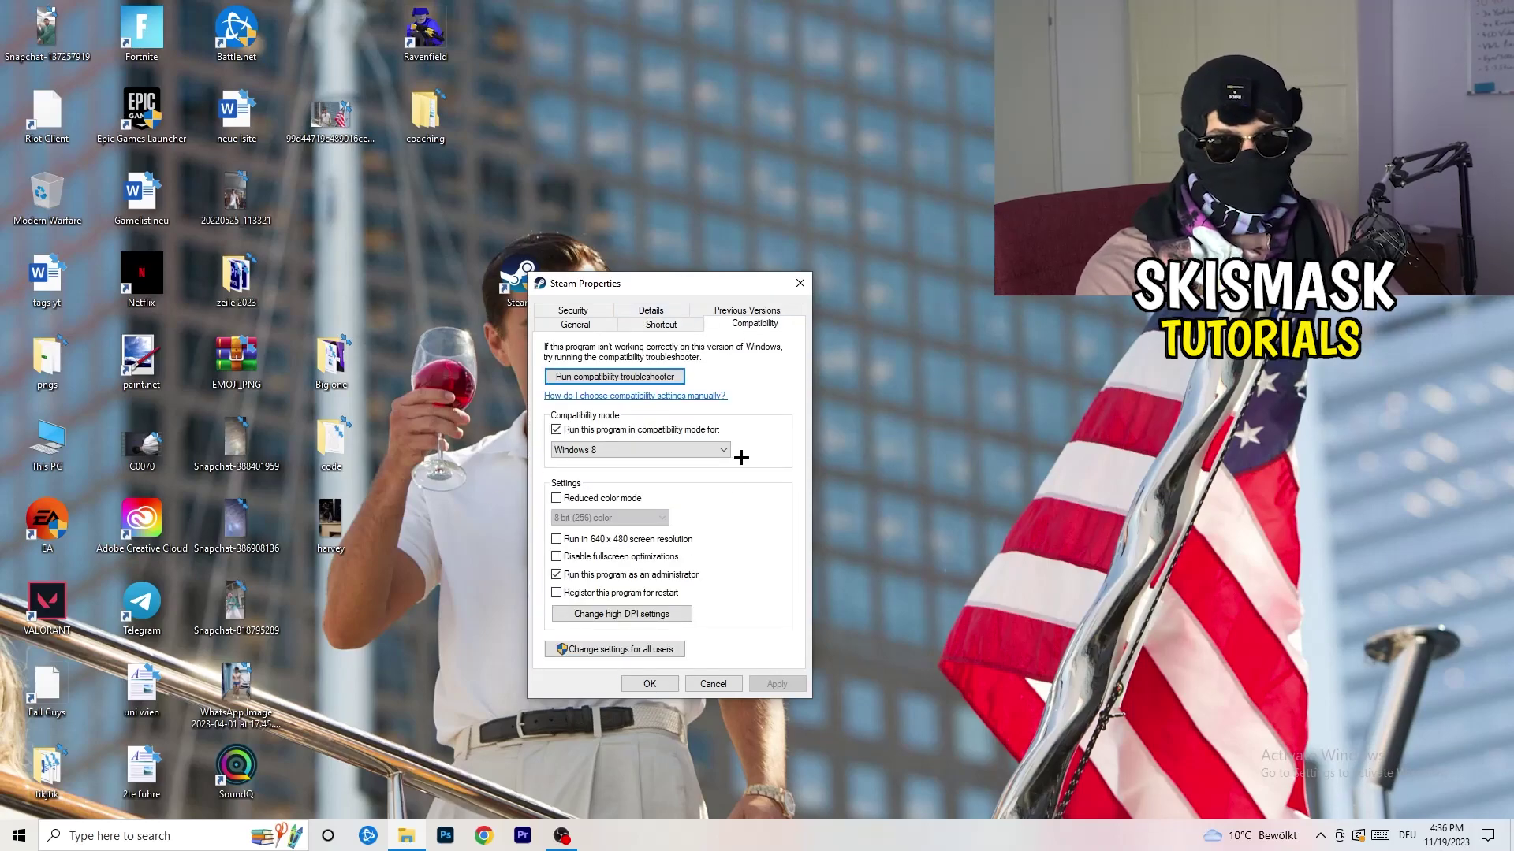
{"action": "left_click", "coordinate": [801, 283]}
Move the Steam shortcut back among the other desktop icons, into the column with the Big one and code icons, and deselect it
{"action": "left_click_drag", "start_coordinate": [514, 276], "coordinate": [511, 204]}
{"action": "left_click", "coordinate": [811, 141]}
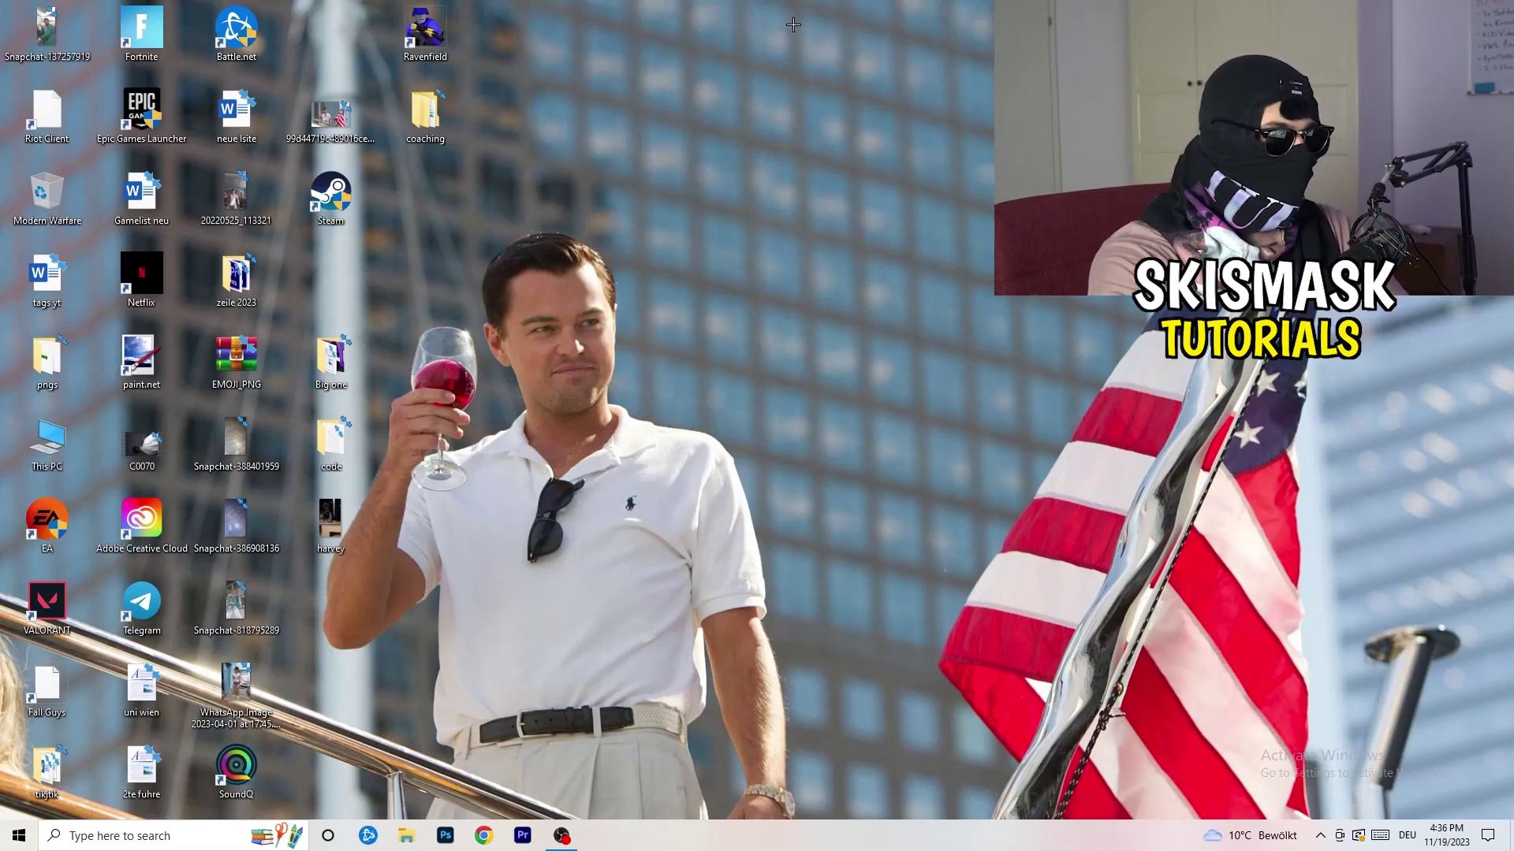
{"action": "left_click_drag", "start_coordinate": [808, 821], "coordinate": [871, 847]}
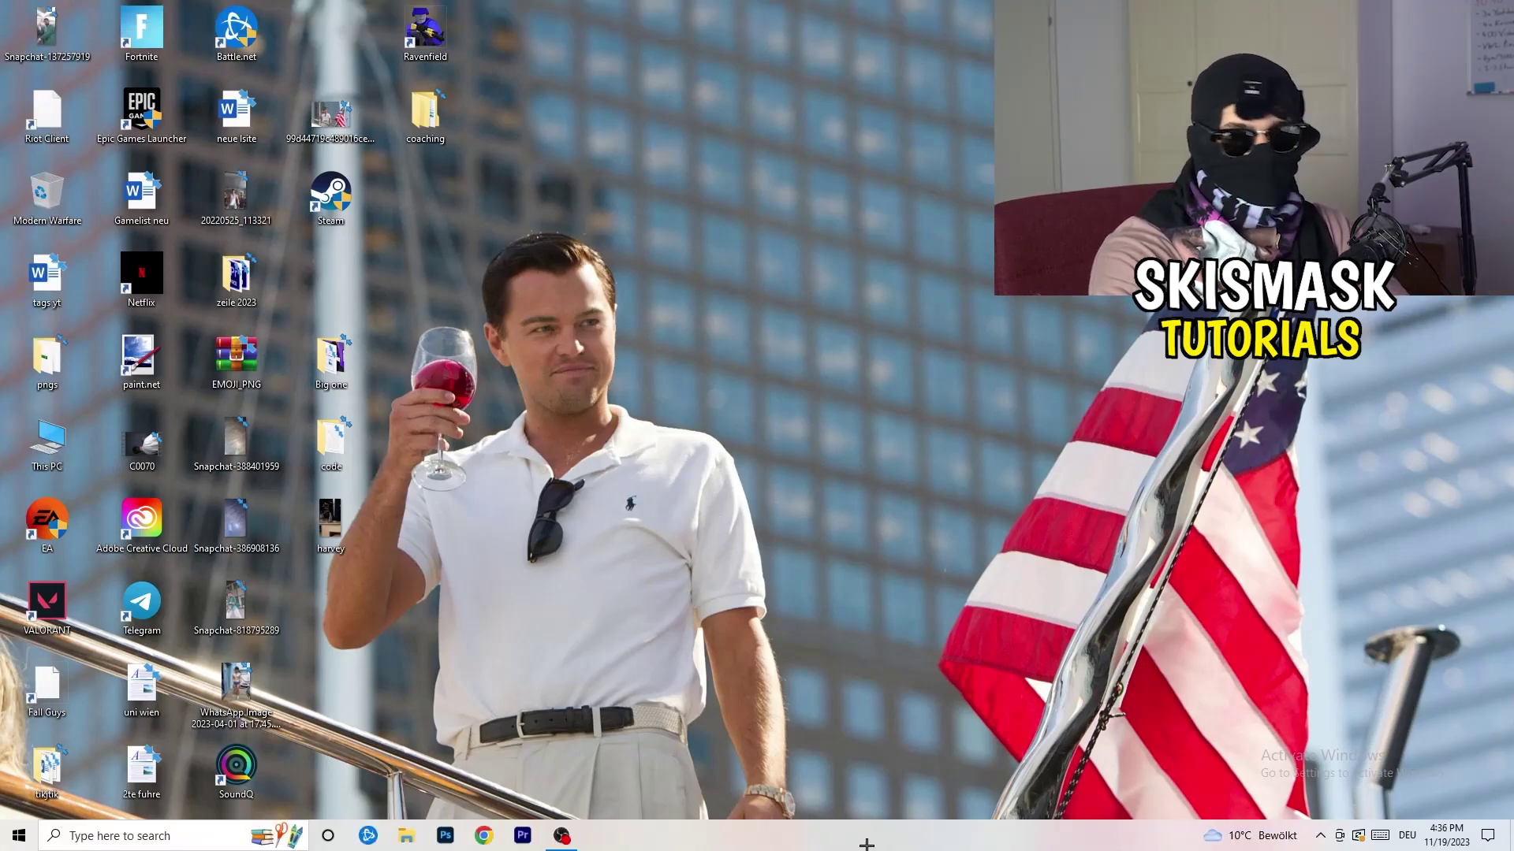
Open Task Manager and maximize its window to view the running processes
{"action": "right_click", "coordinate": [805, 837]}
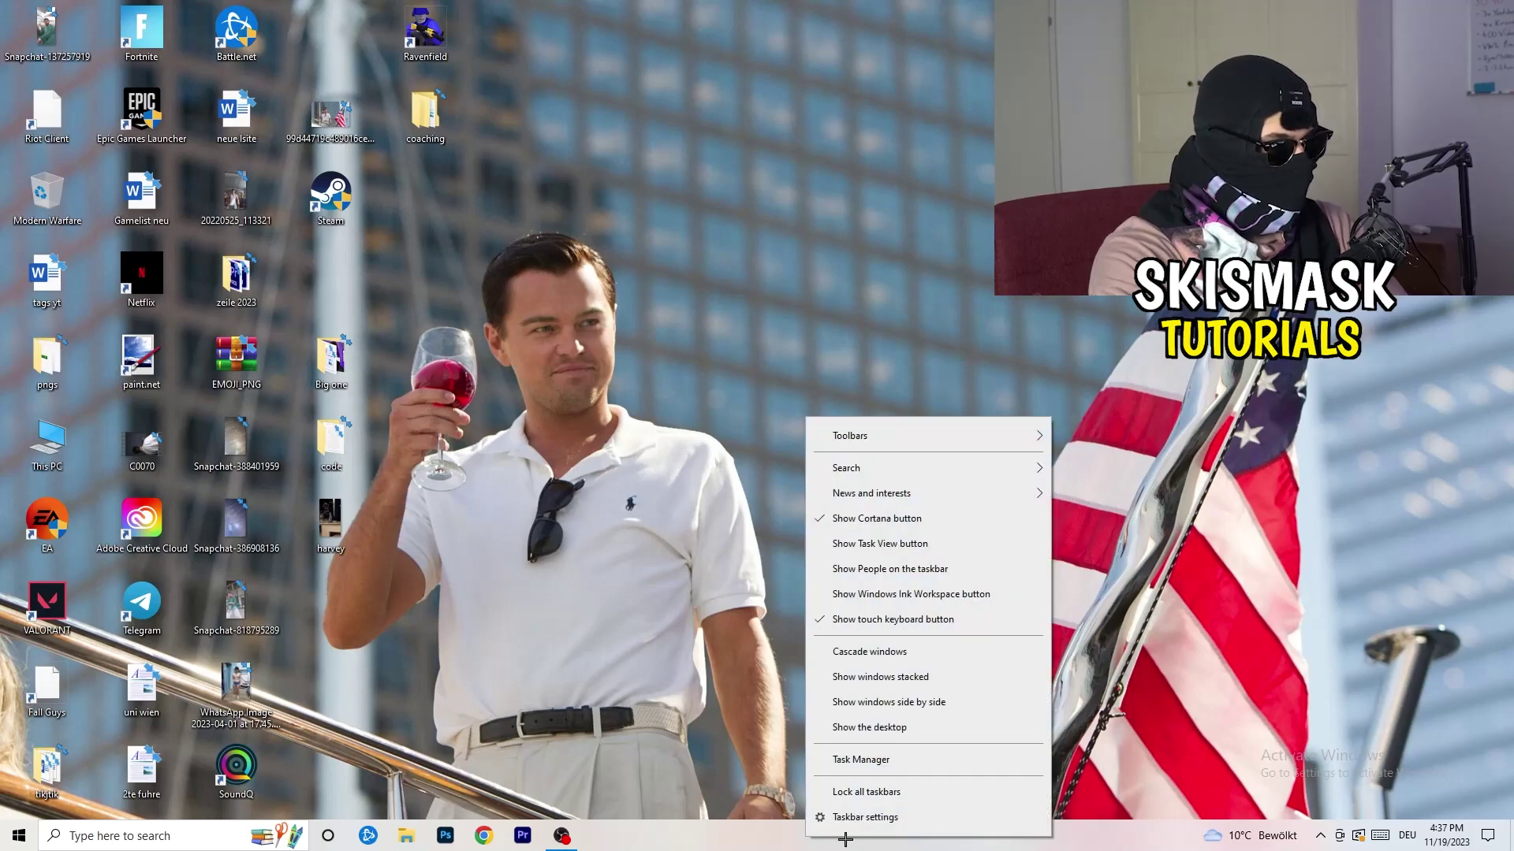
{"action": "key", "text": "k"}
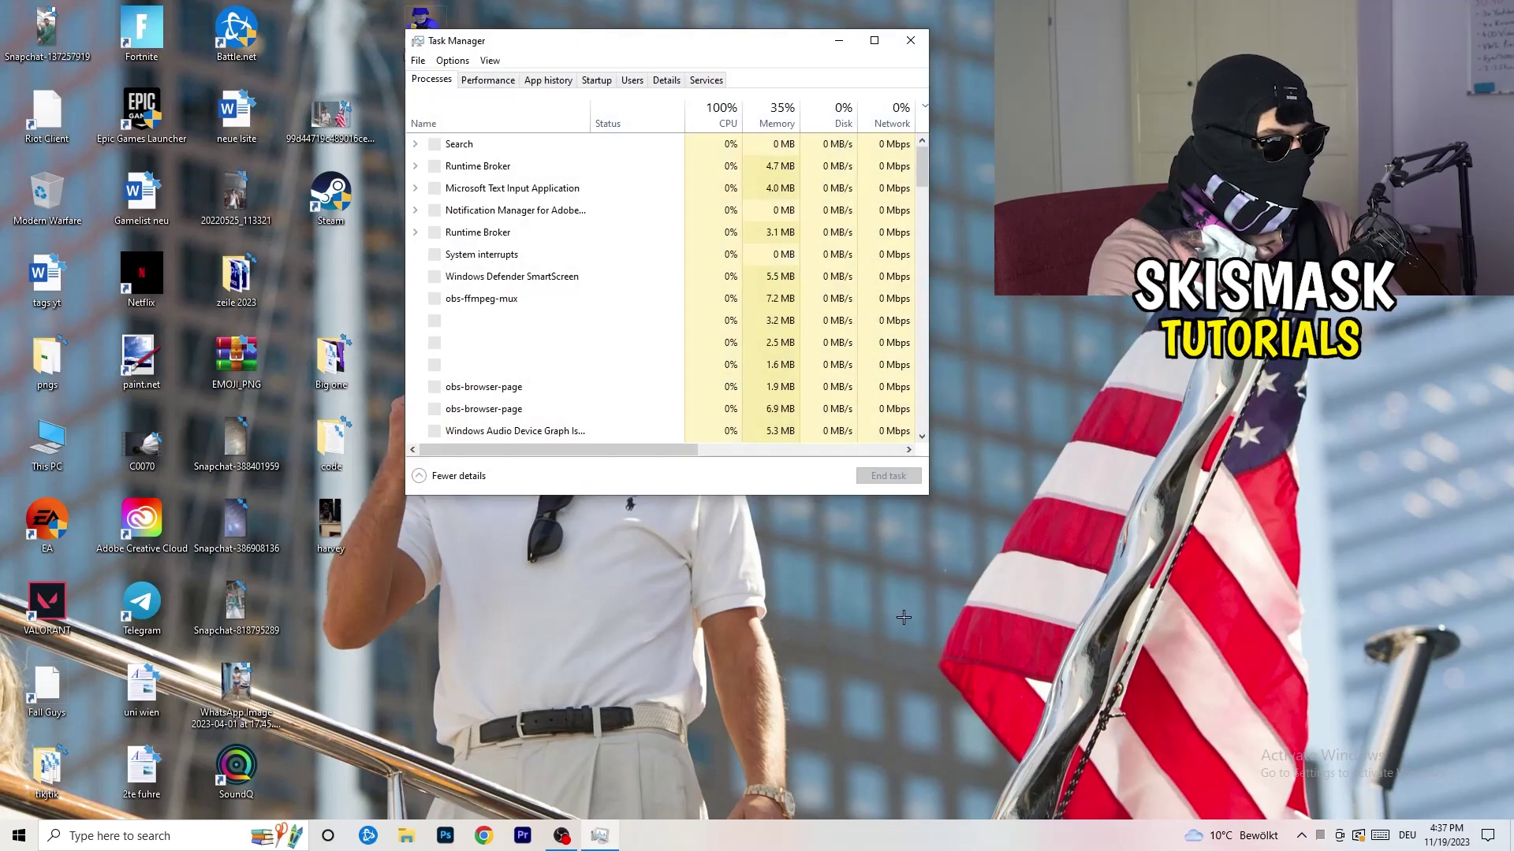
{"action": "left_click", "coordinate": [874, 38]}
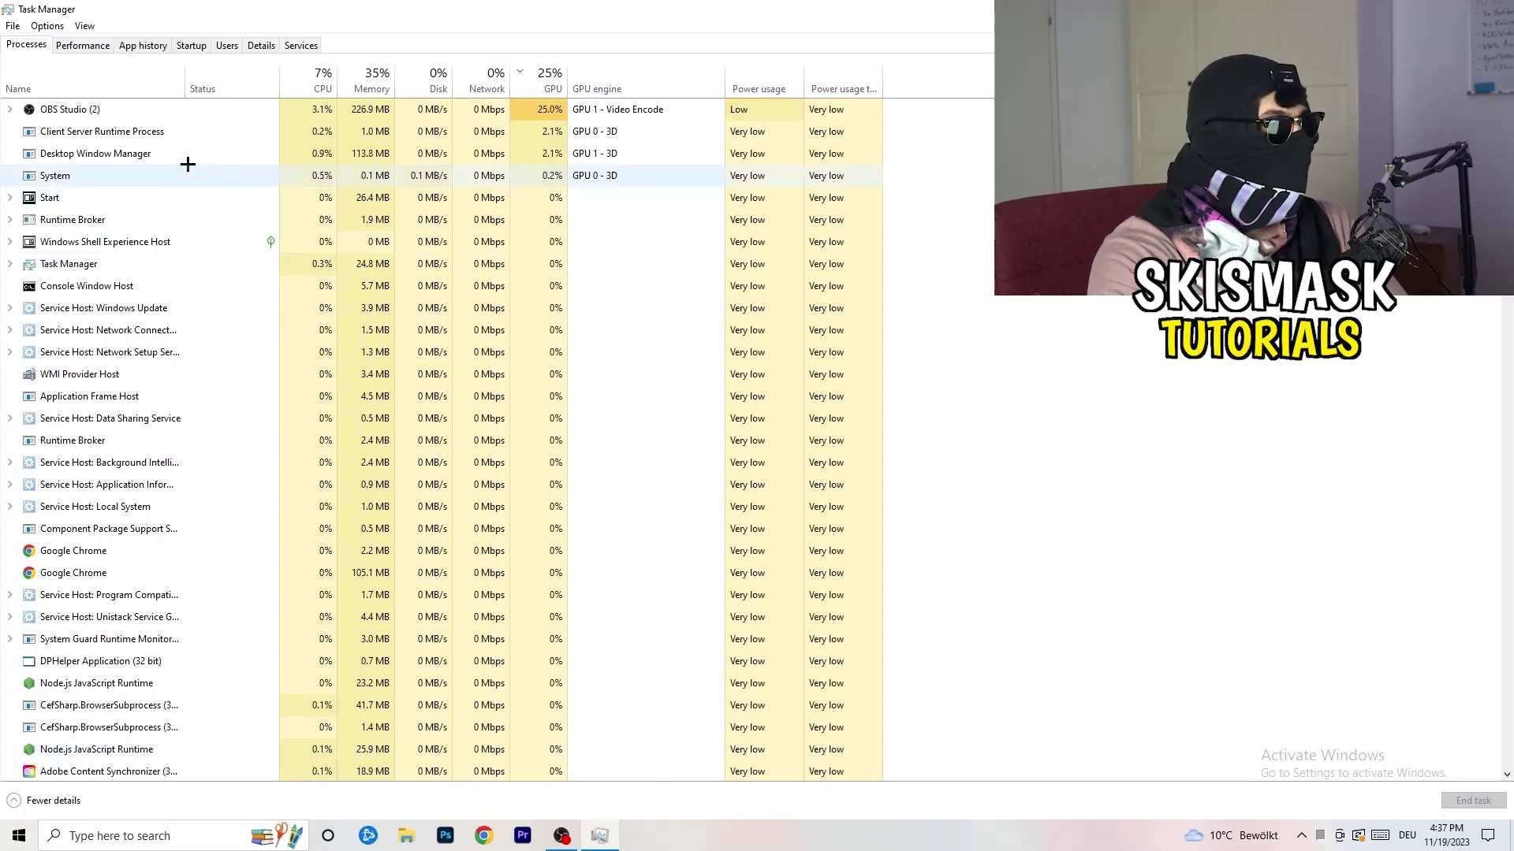
Check the priority levels available for a Creative Cloud UI Helper process in Task Manager's detailed process list, and close Task Manager
{"action": "left_click", "coordinate": [261, 45]}
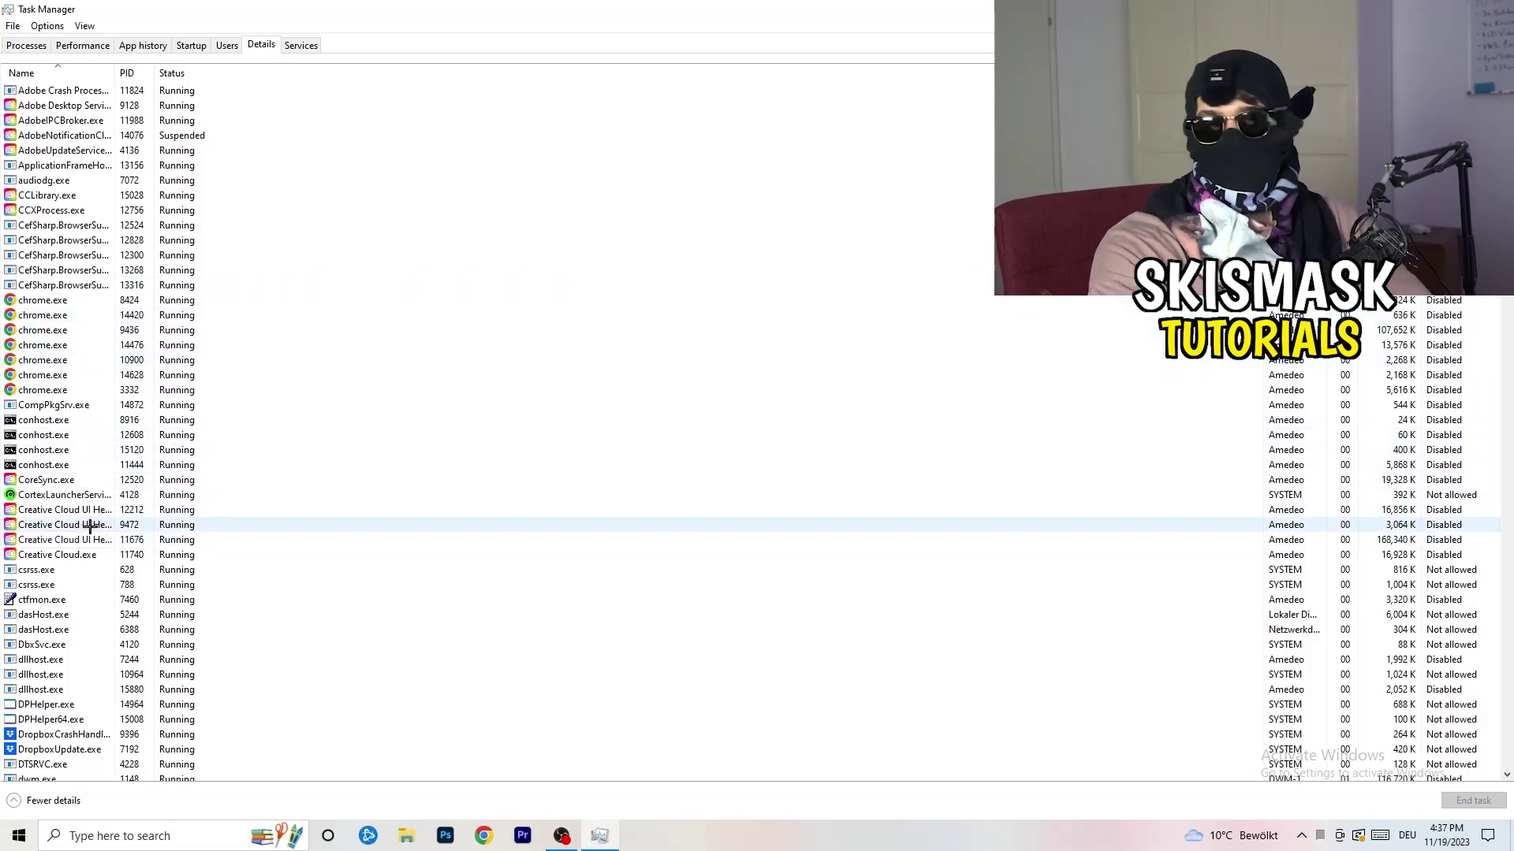
{"action": "right_click", "coordinate": [46, 524]}
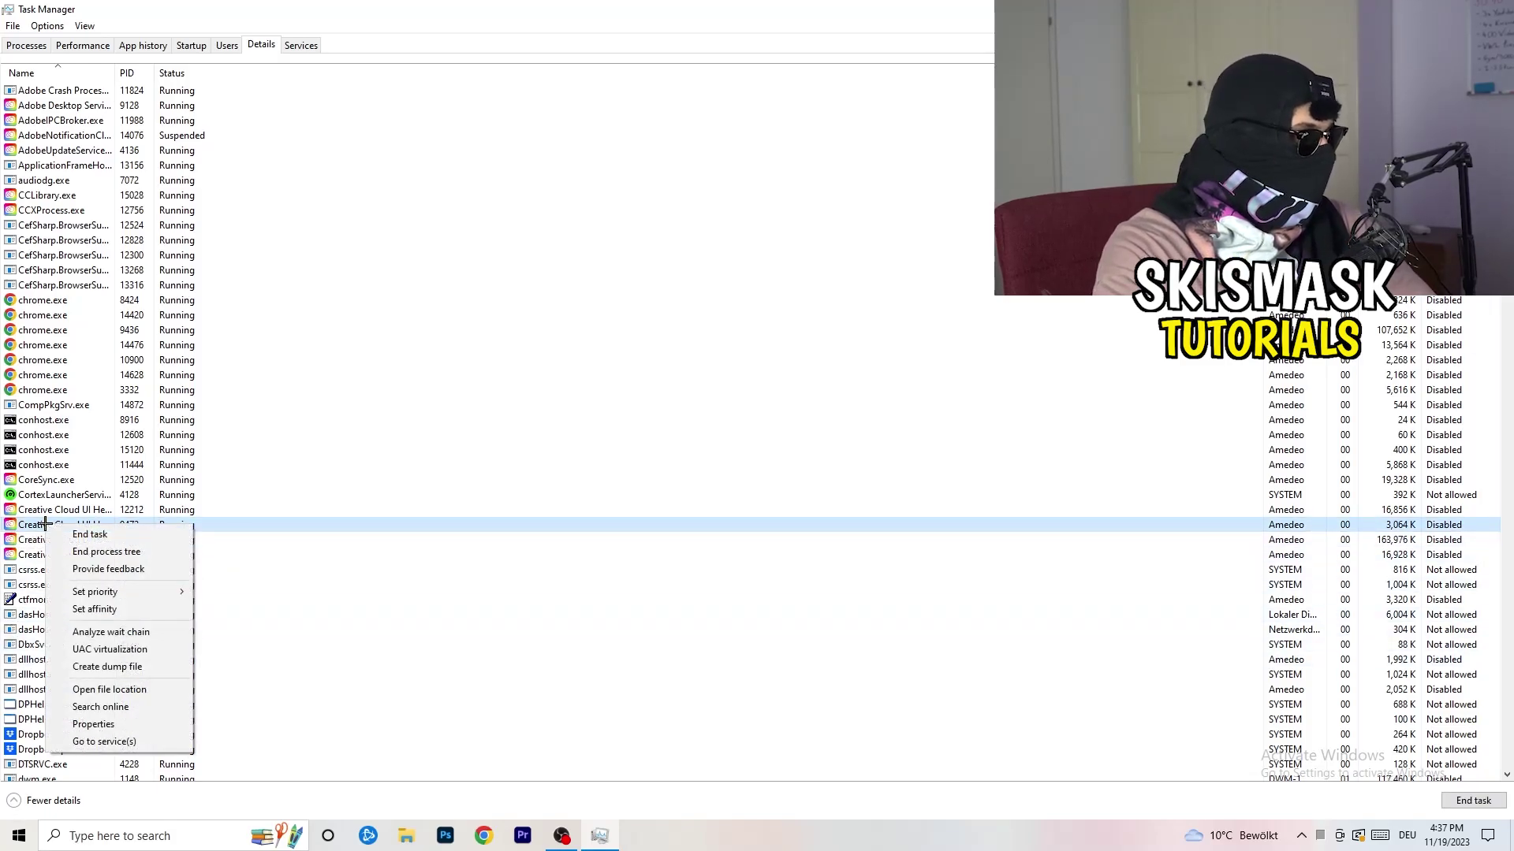
{"action": "mouse_move", "coordinate": [94, 592]}
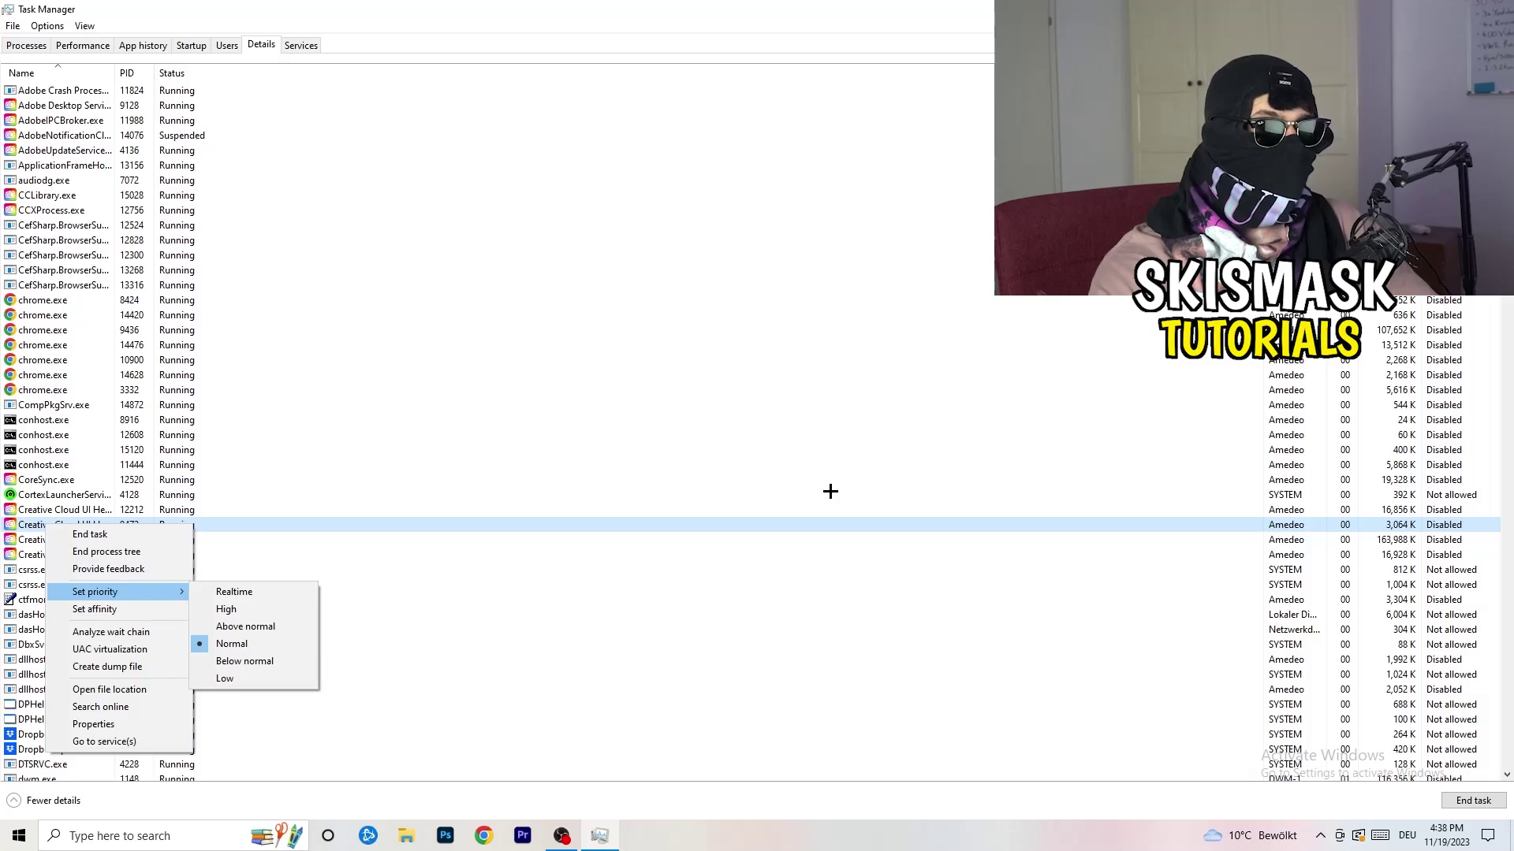
{"action": "key", "text": "alt+F4"}
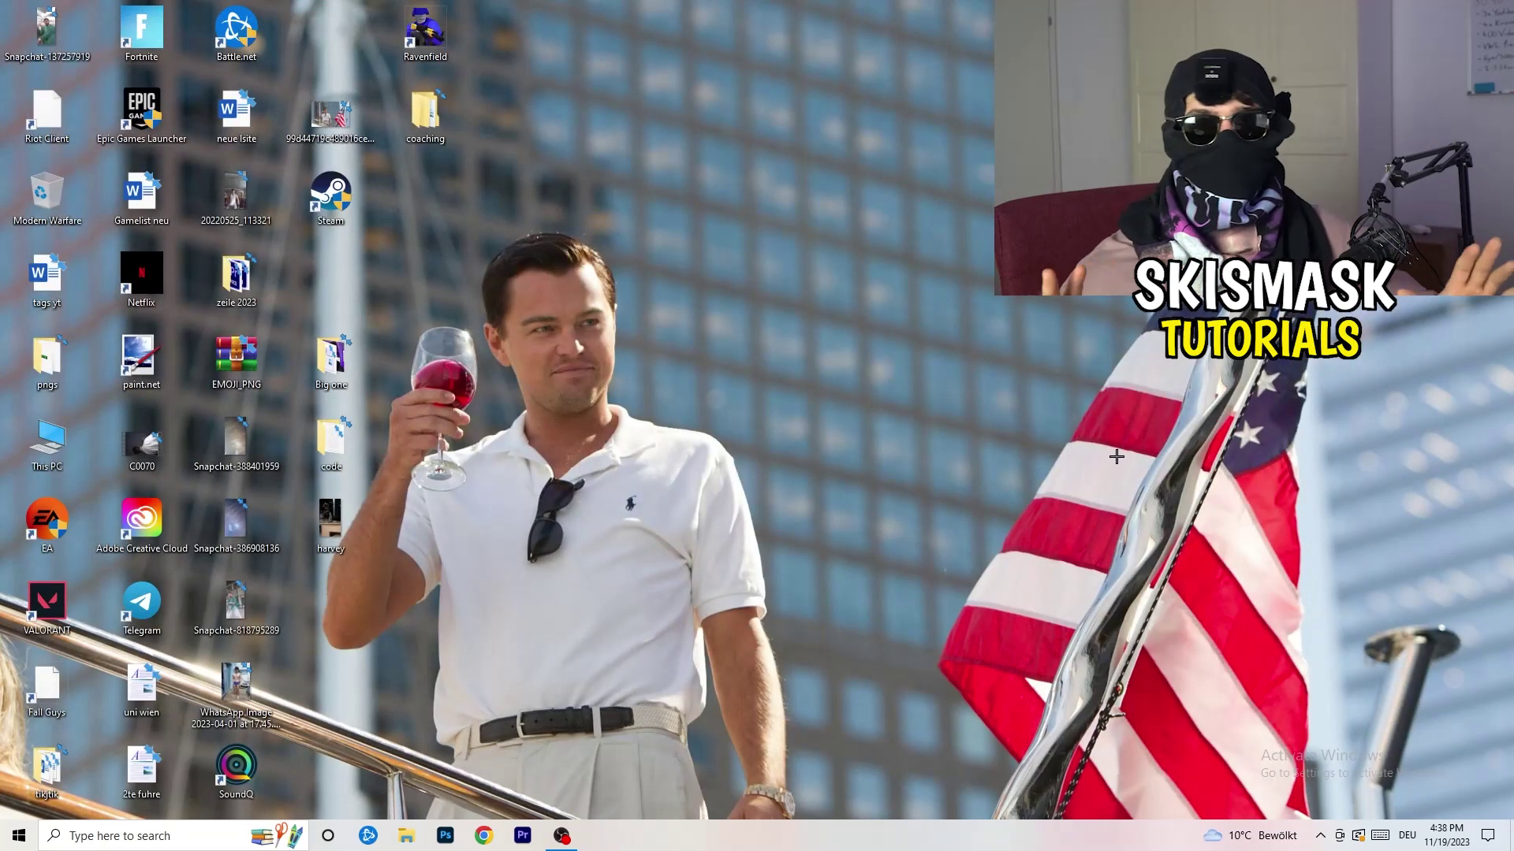